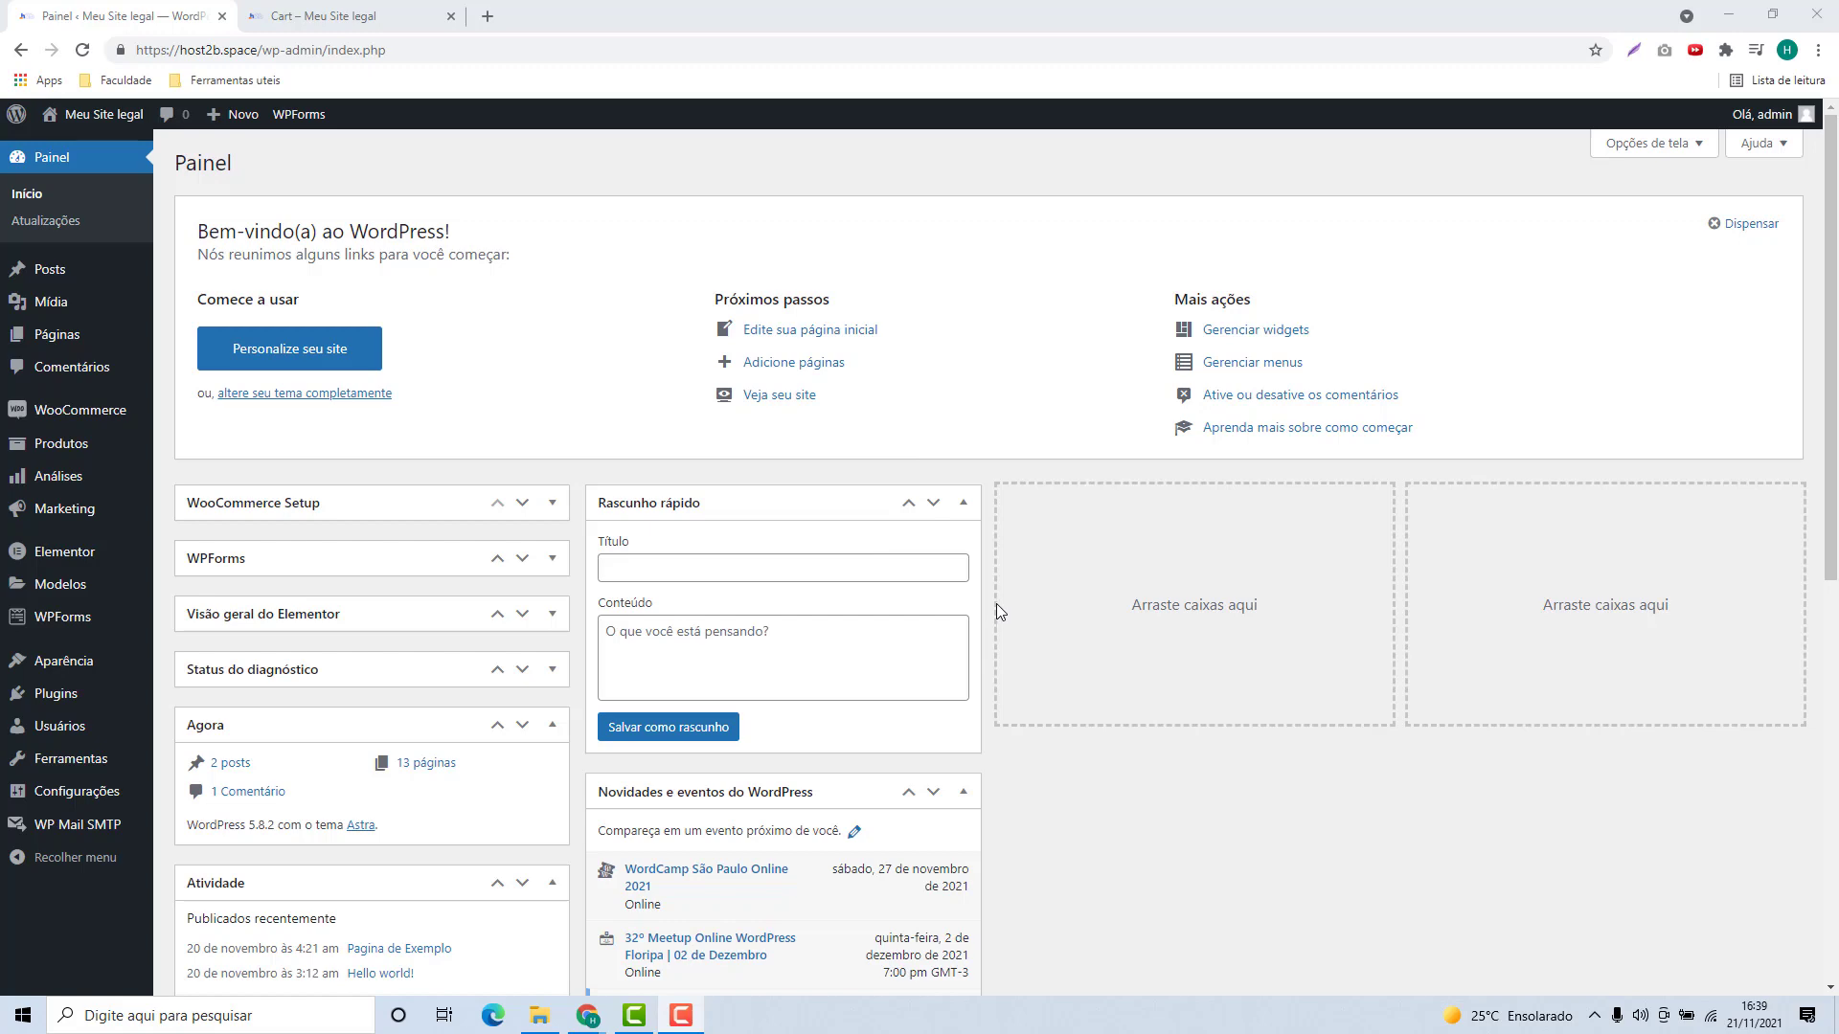
Step: Open the Plugins page from the admin sidebar to list the installed plugins
left_click(51, 703)
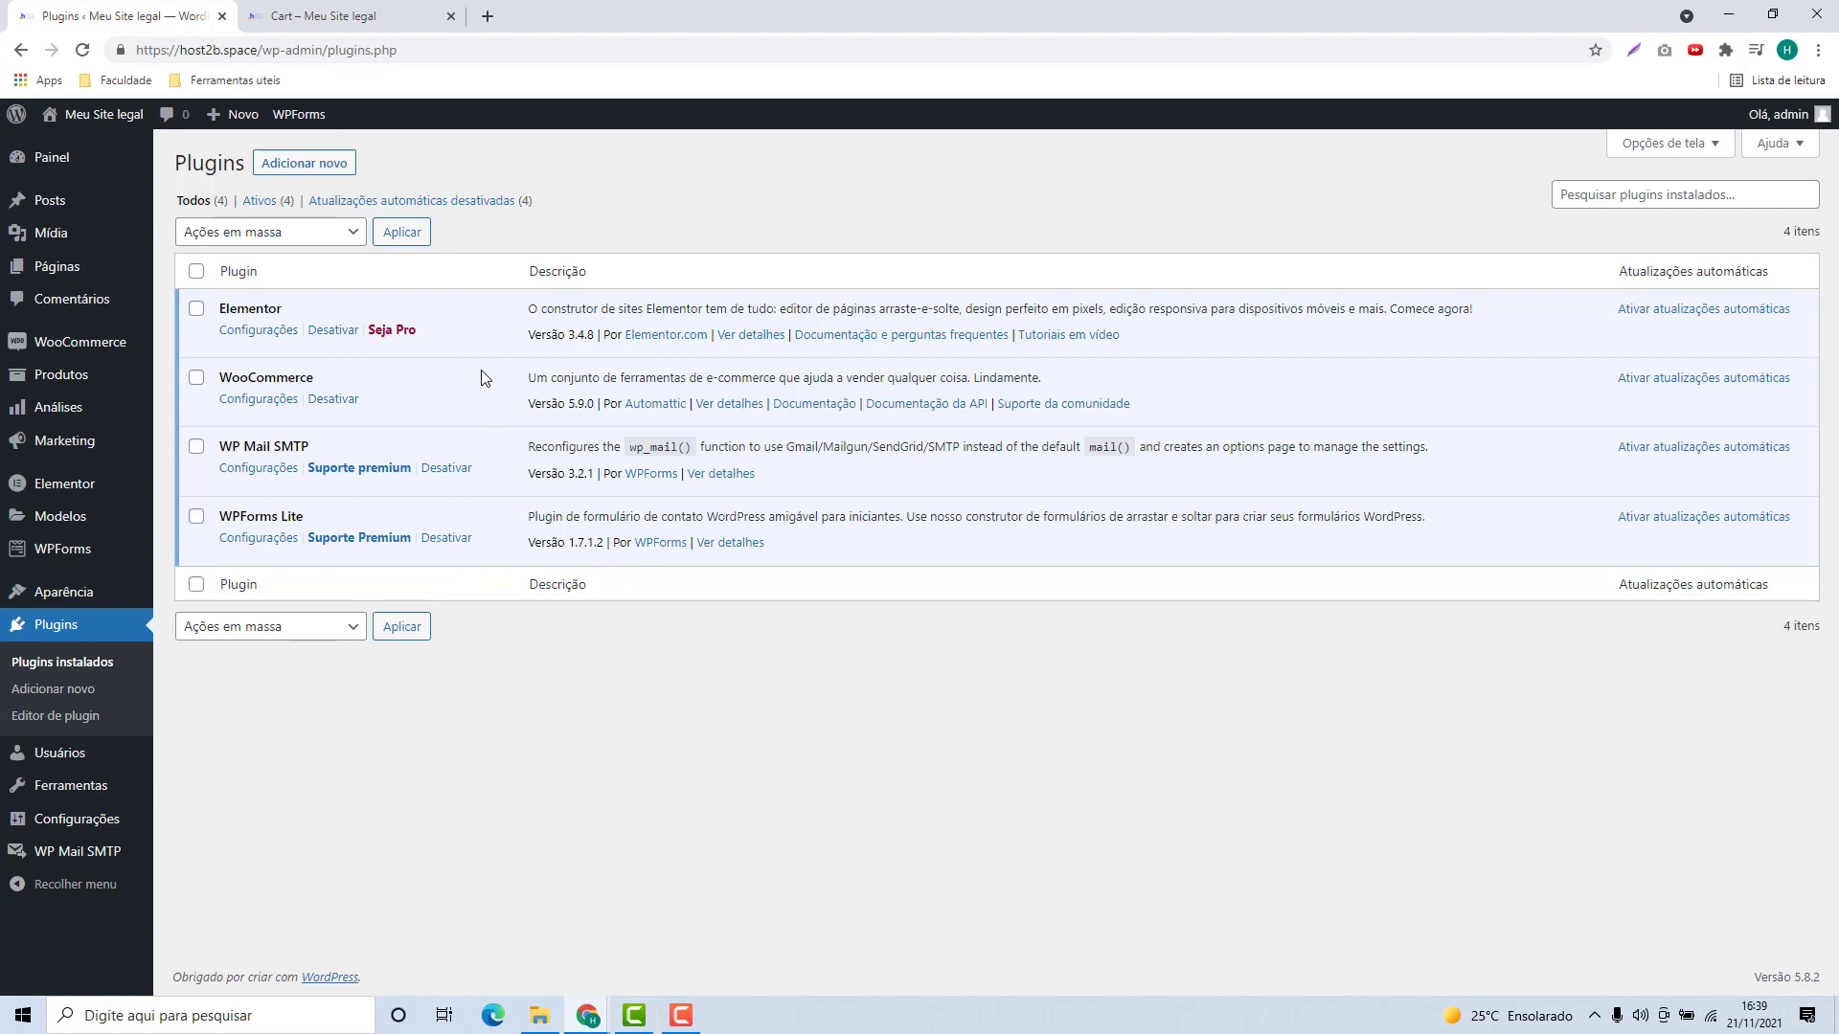
Step: On Adicionar novo, search the plugin directory for 'pix' and browse the results
left_click(308, 169)
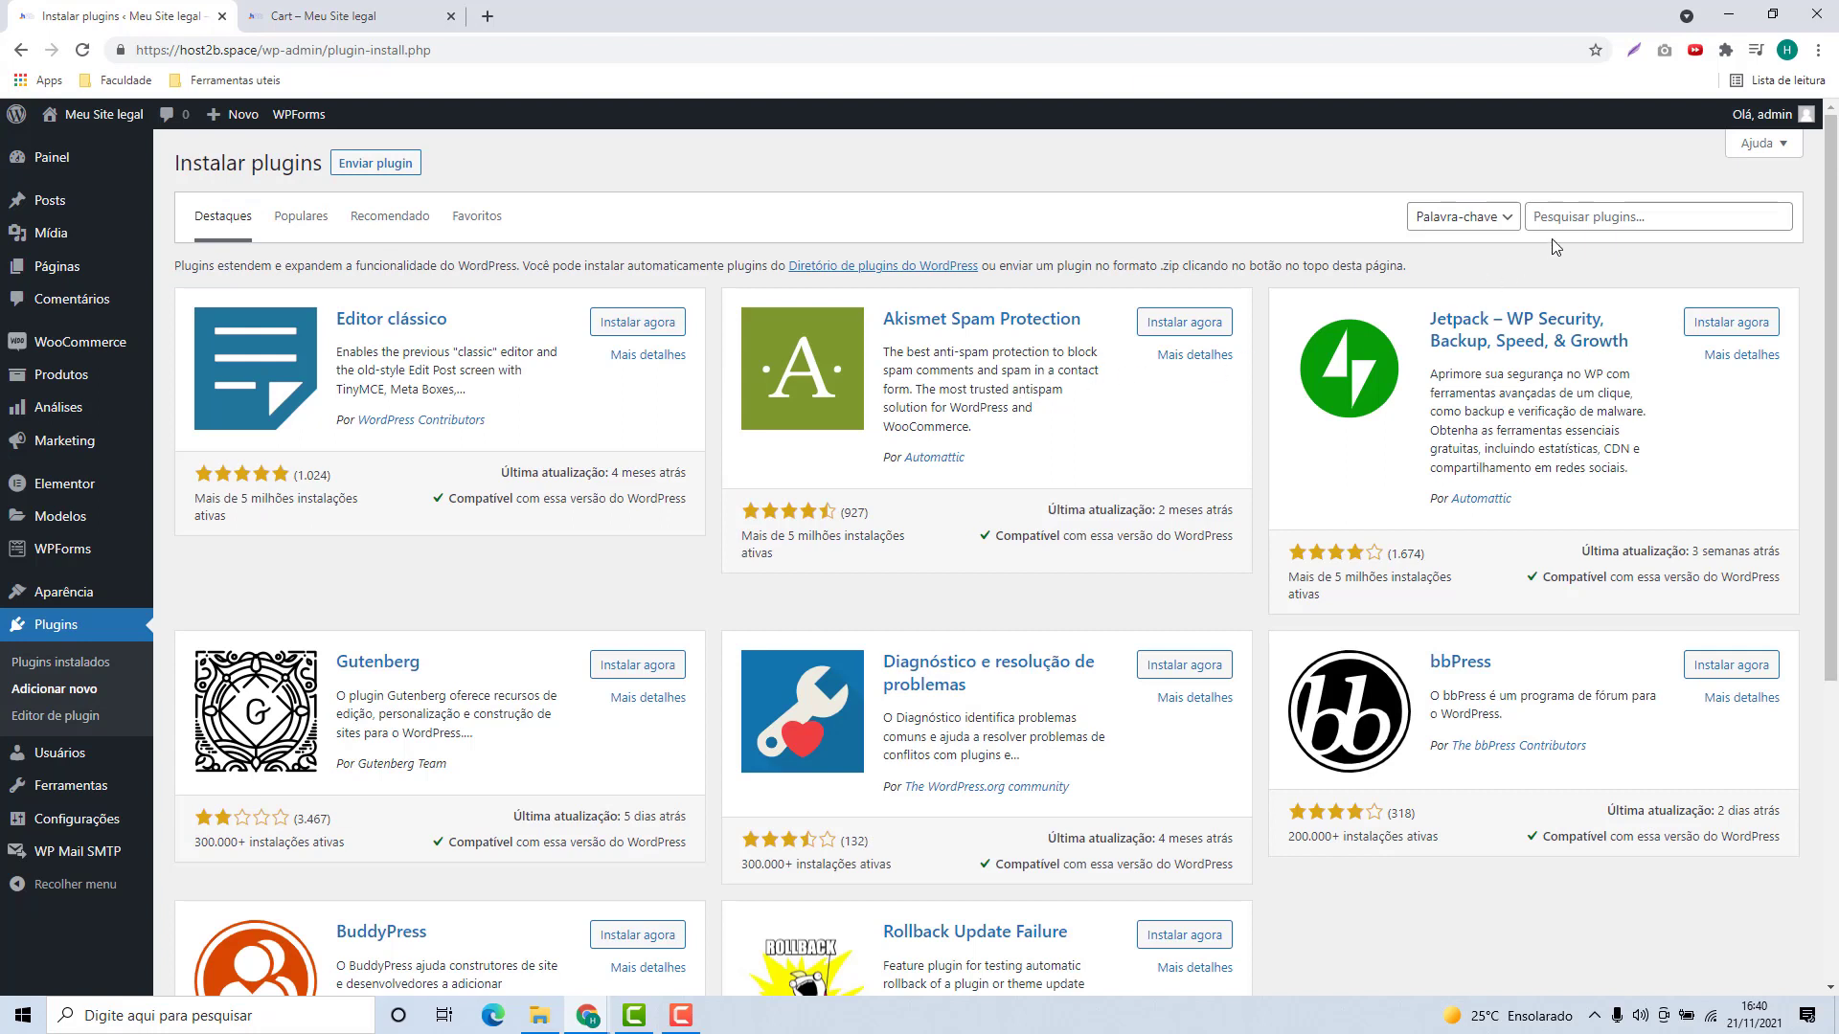
left_click(1532, 221)
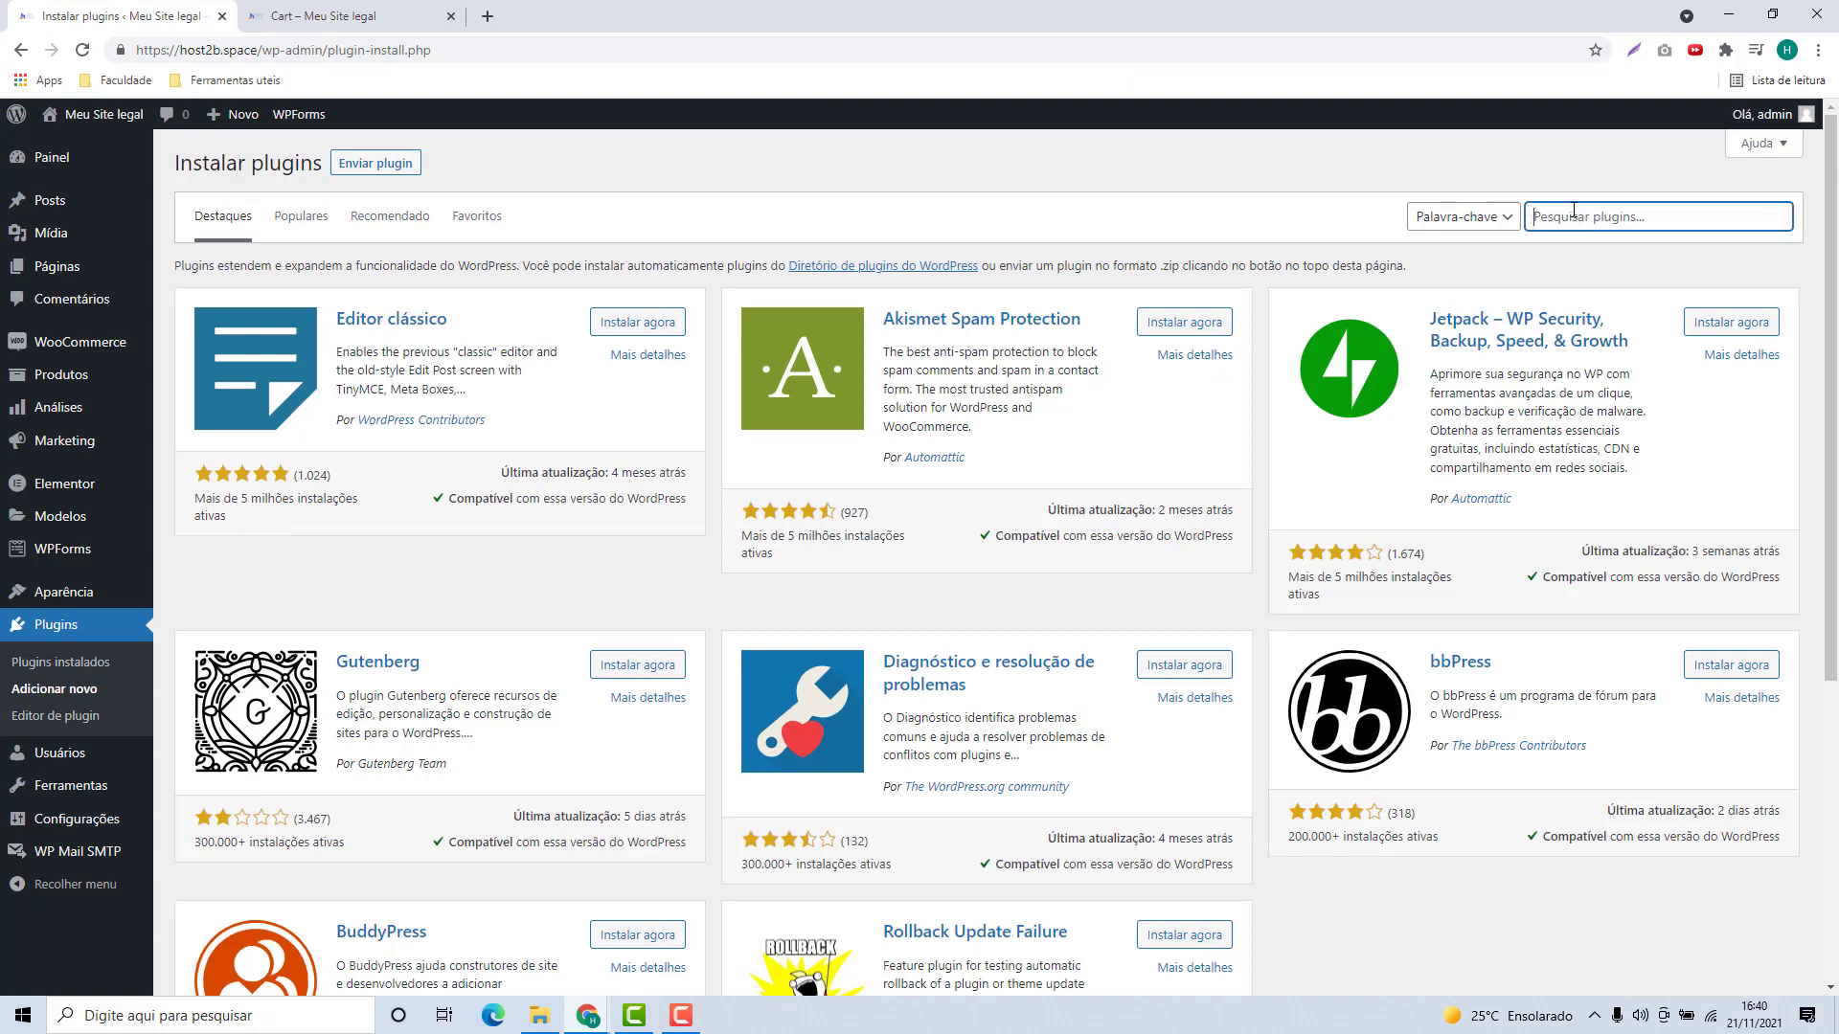
type("pix")
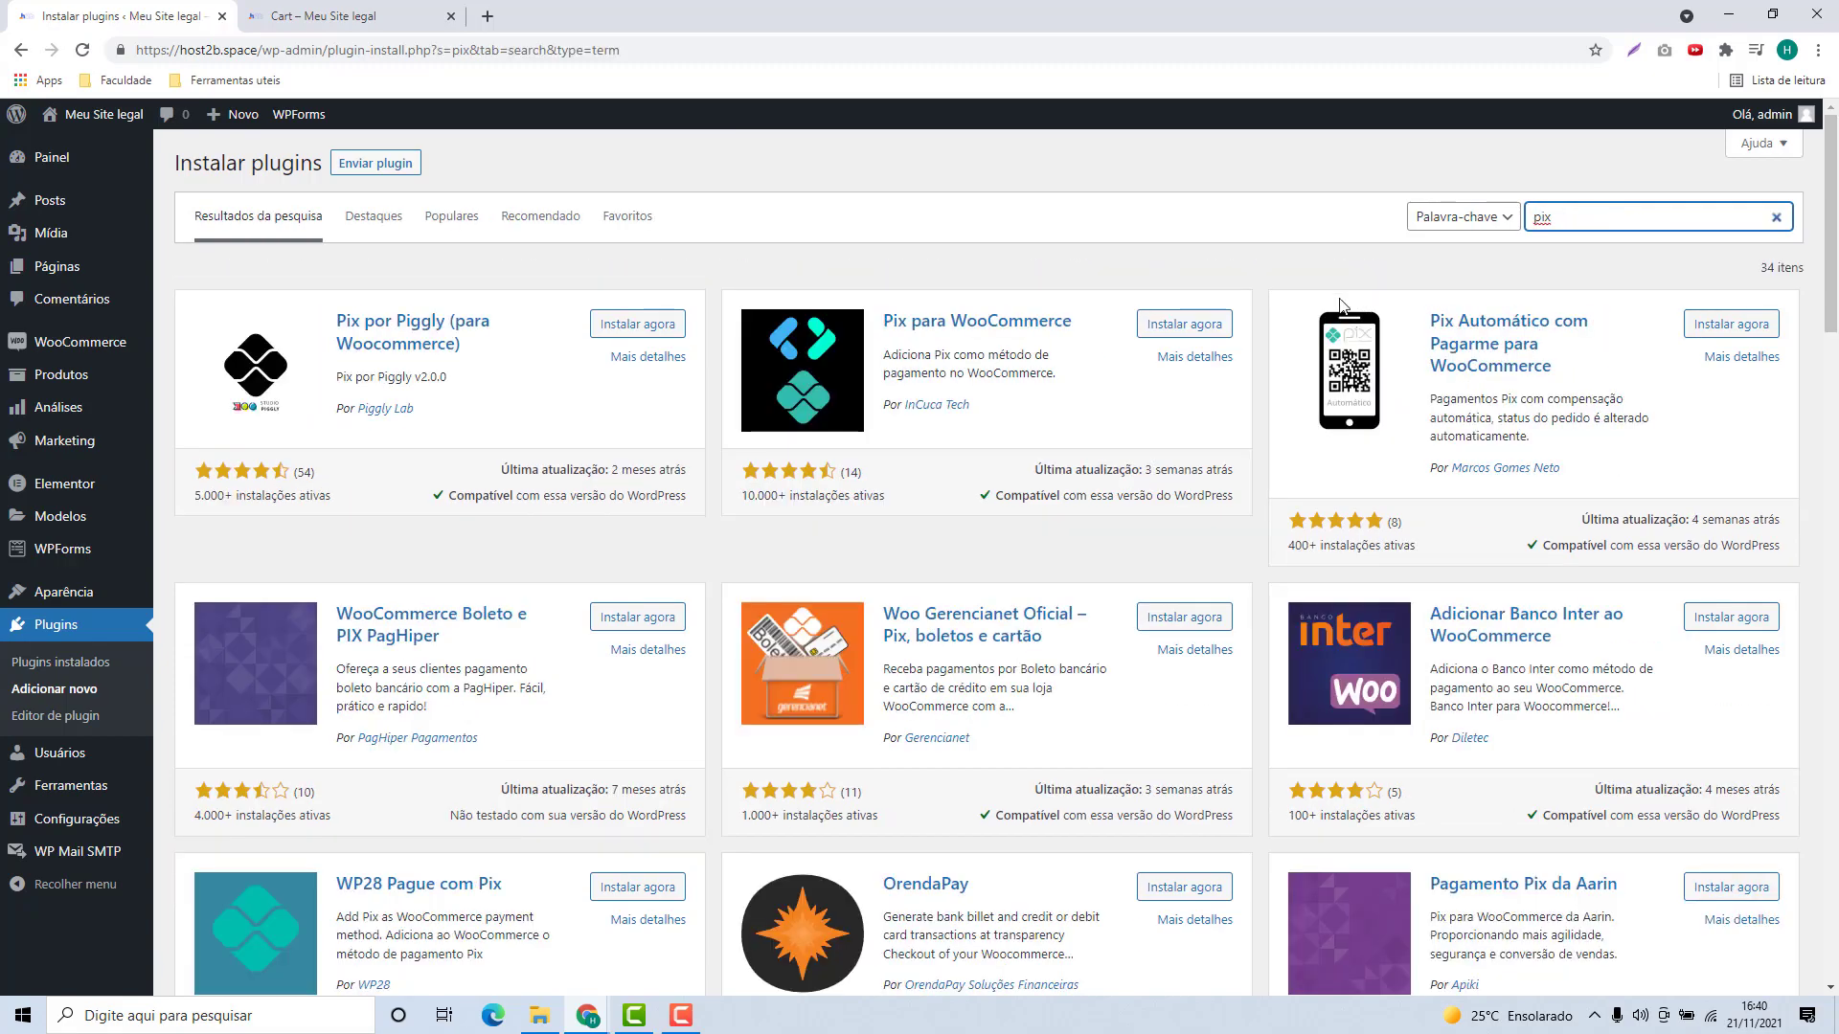
scroll(713, 325, "down", 8)
scroll(671, 429, "down", 3)
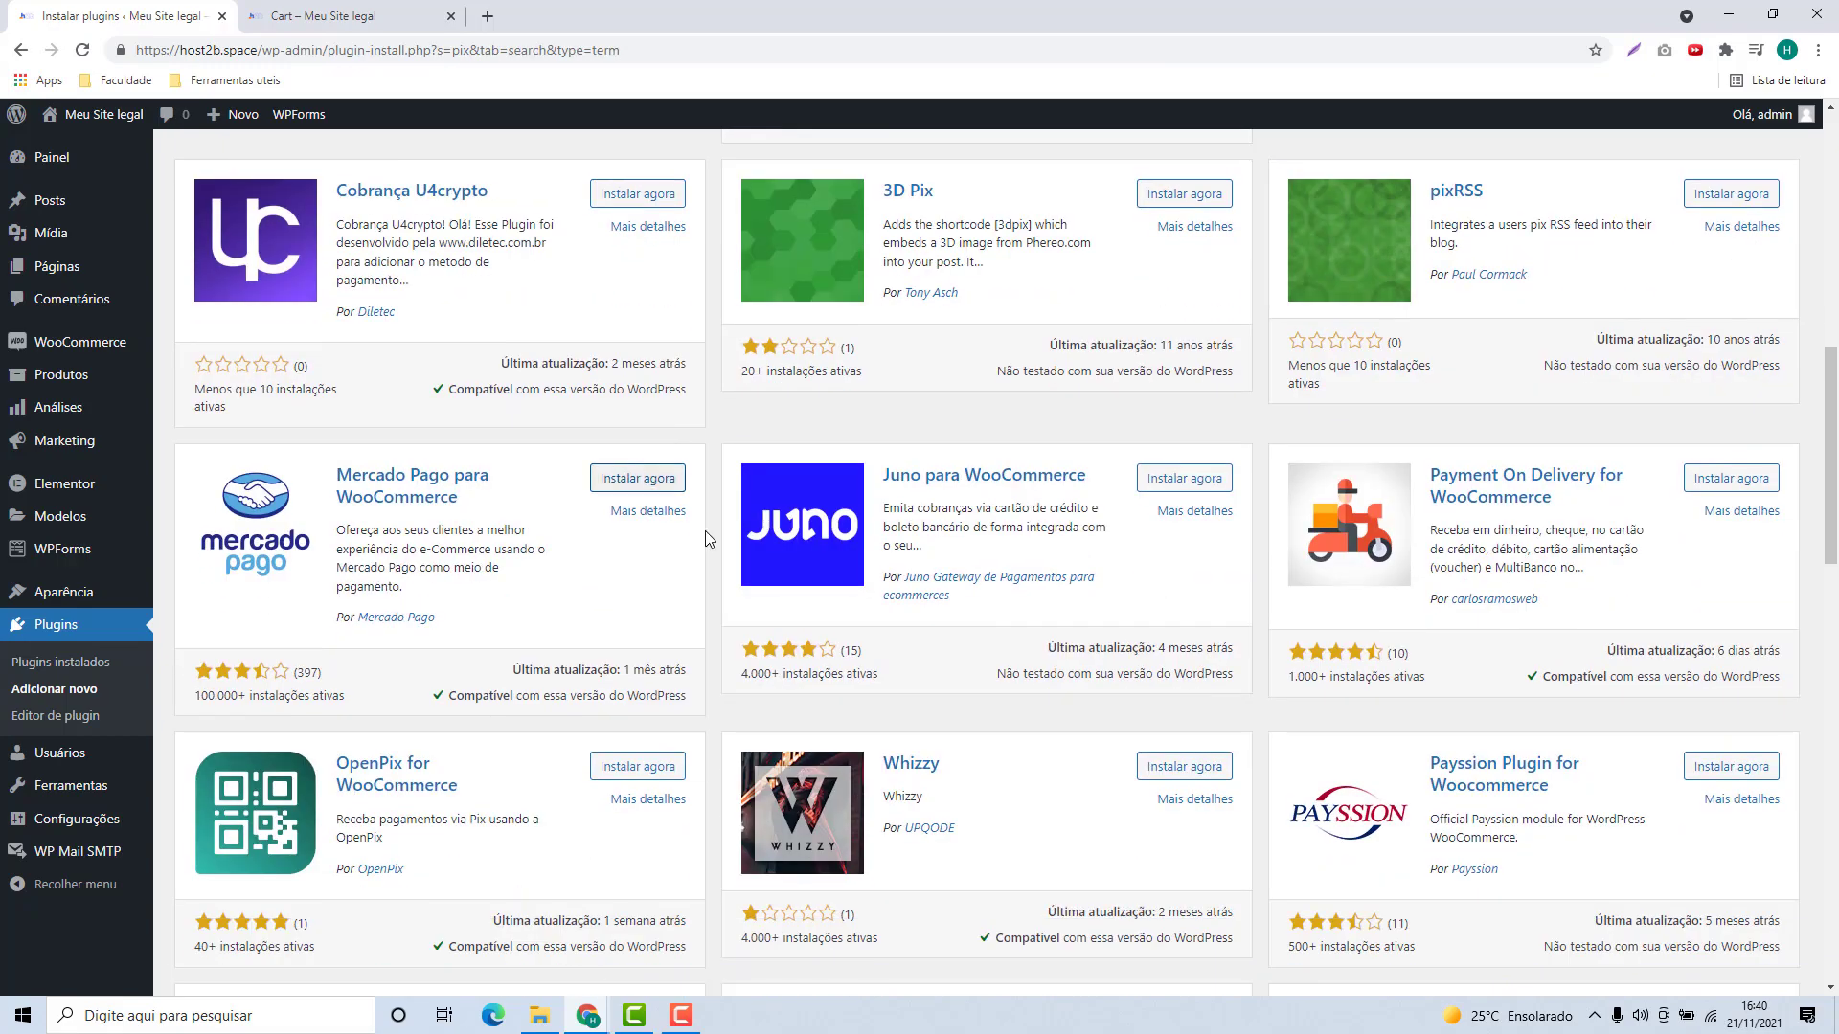
scroll(1102, 642, "up", 11)
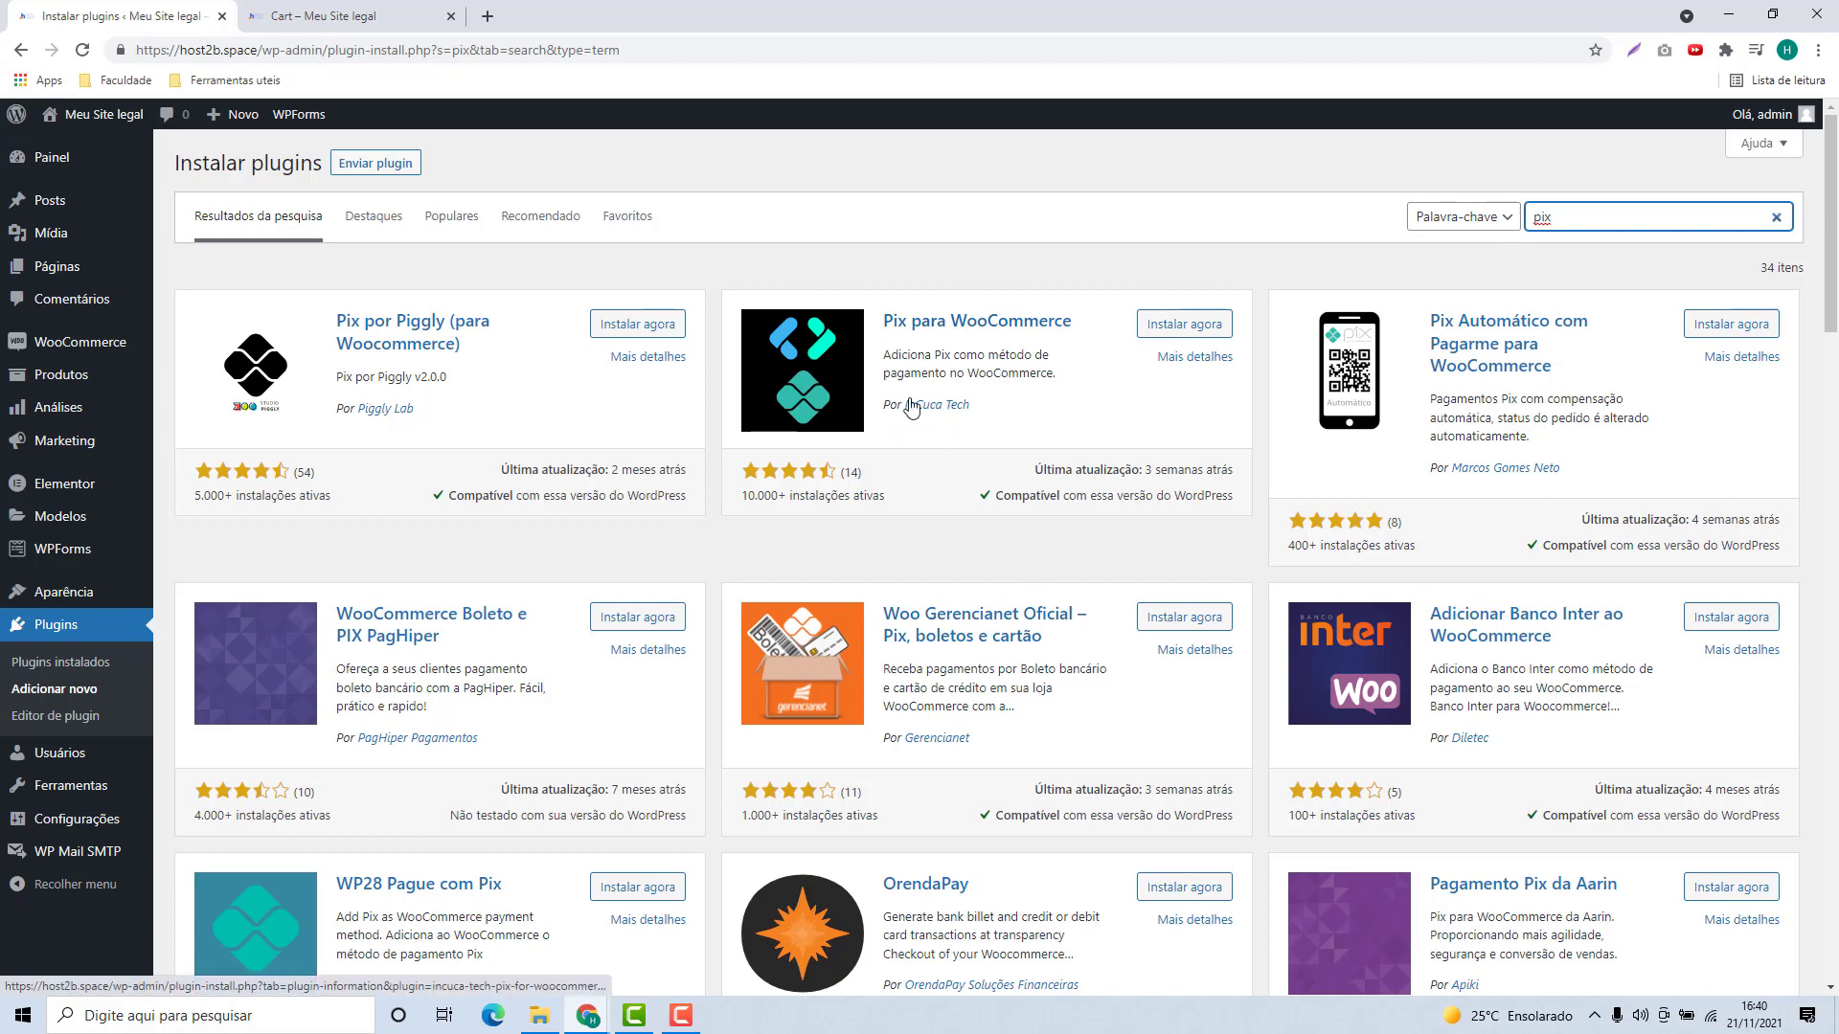
Step: Install and activate the Pix para WooCommerce plugin by InCuca Tech
left_click(1172, 333)
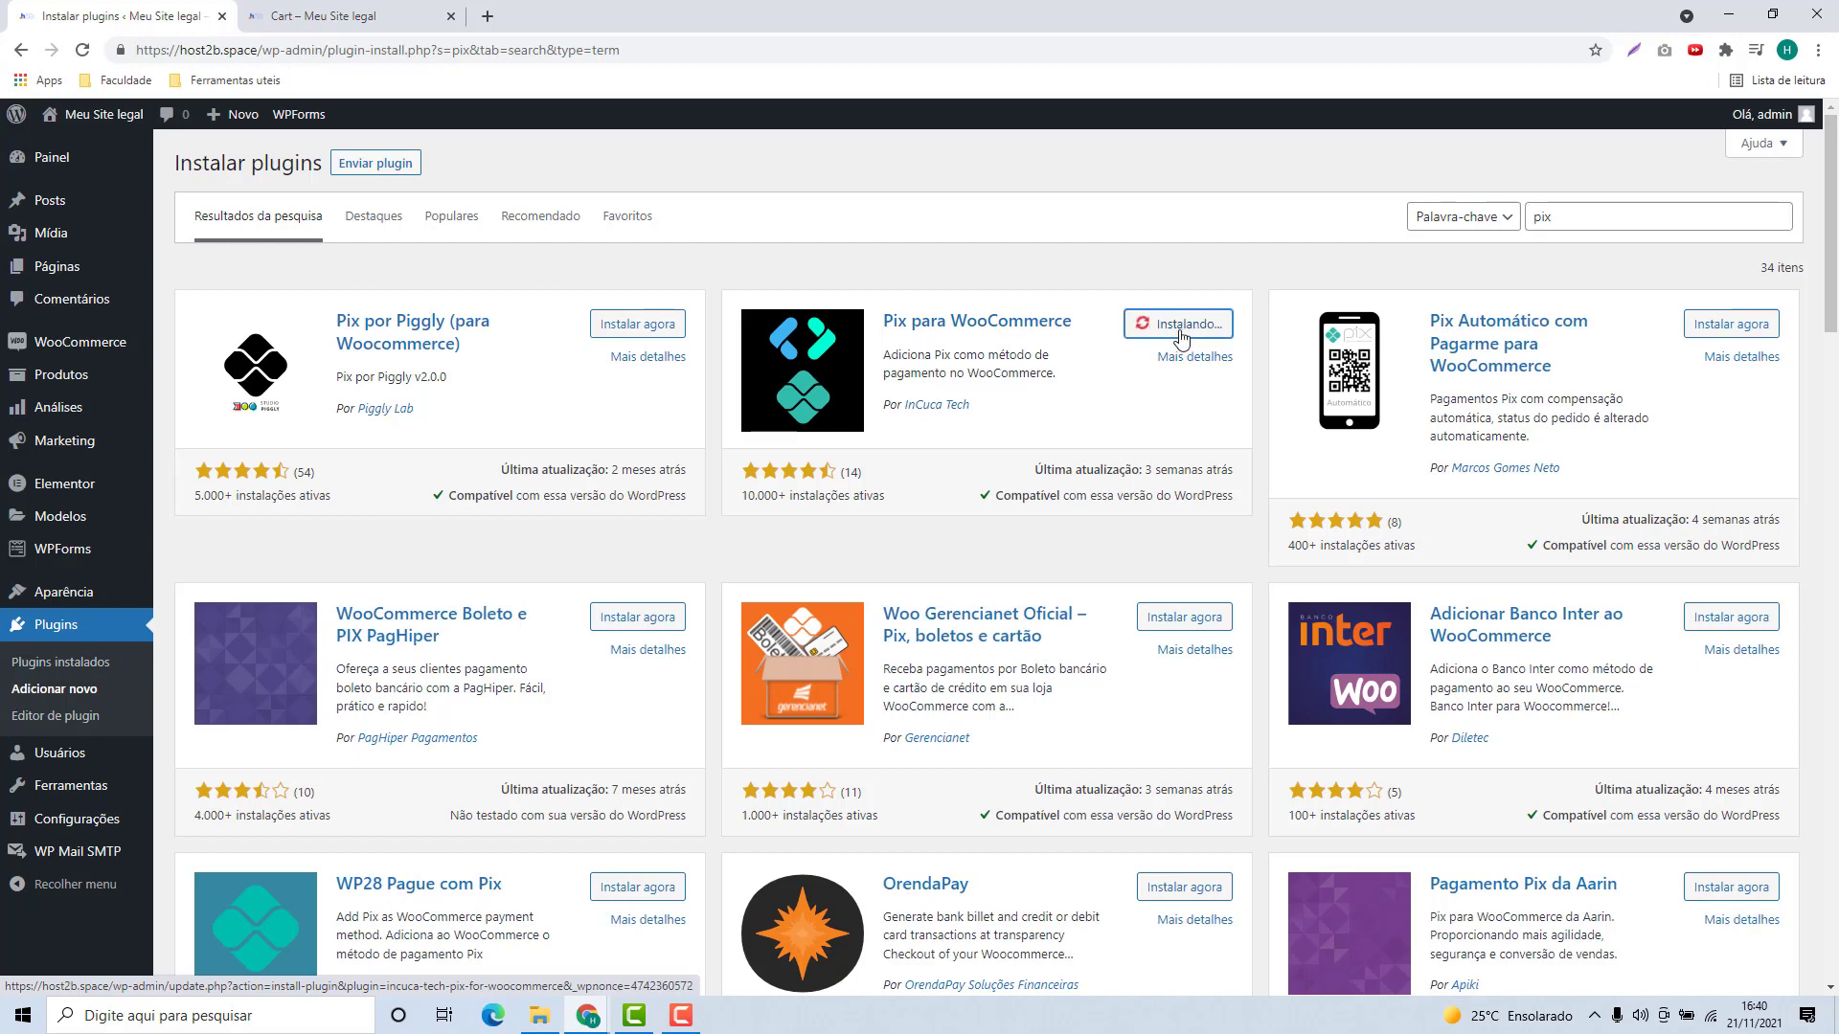
left_click(1203, 331)
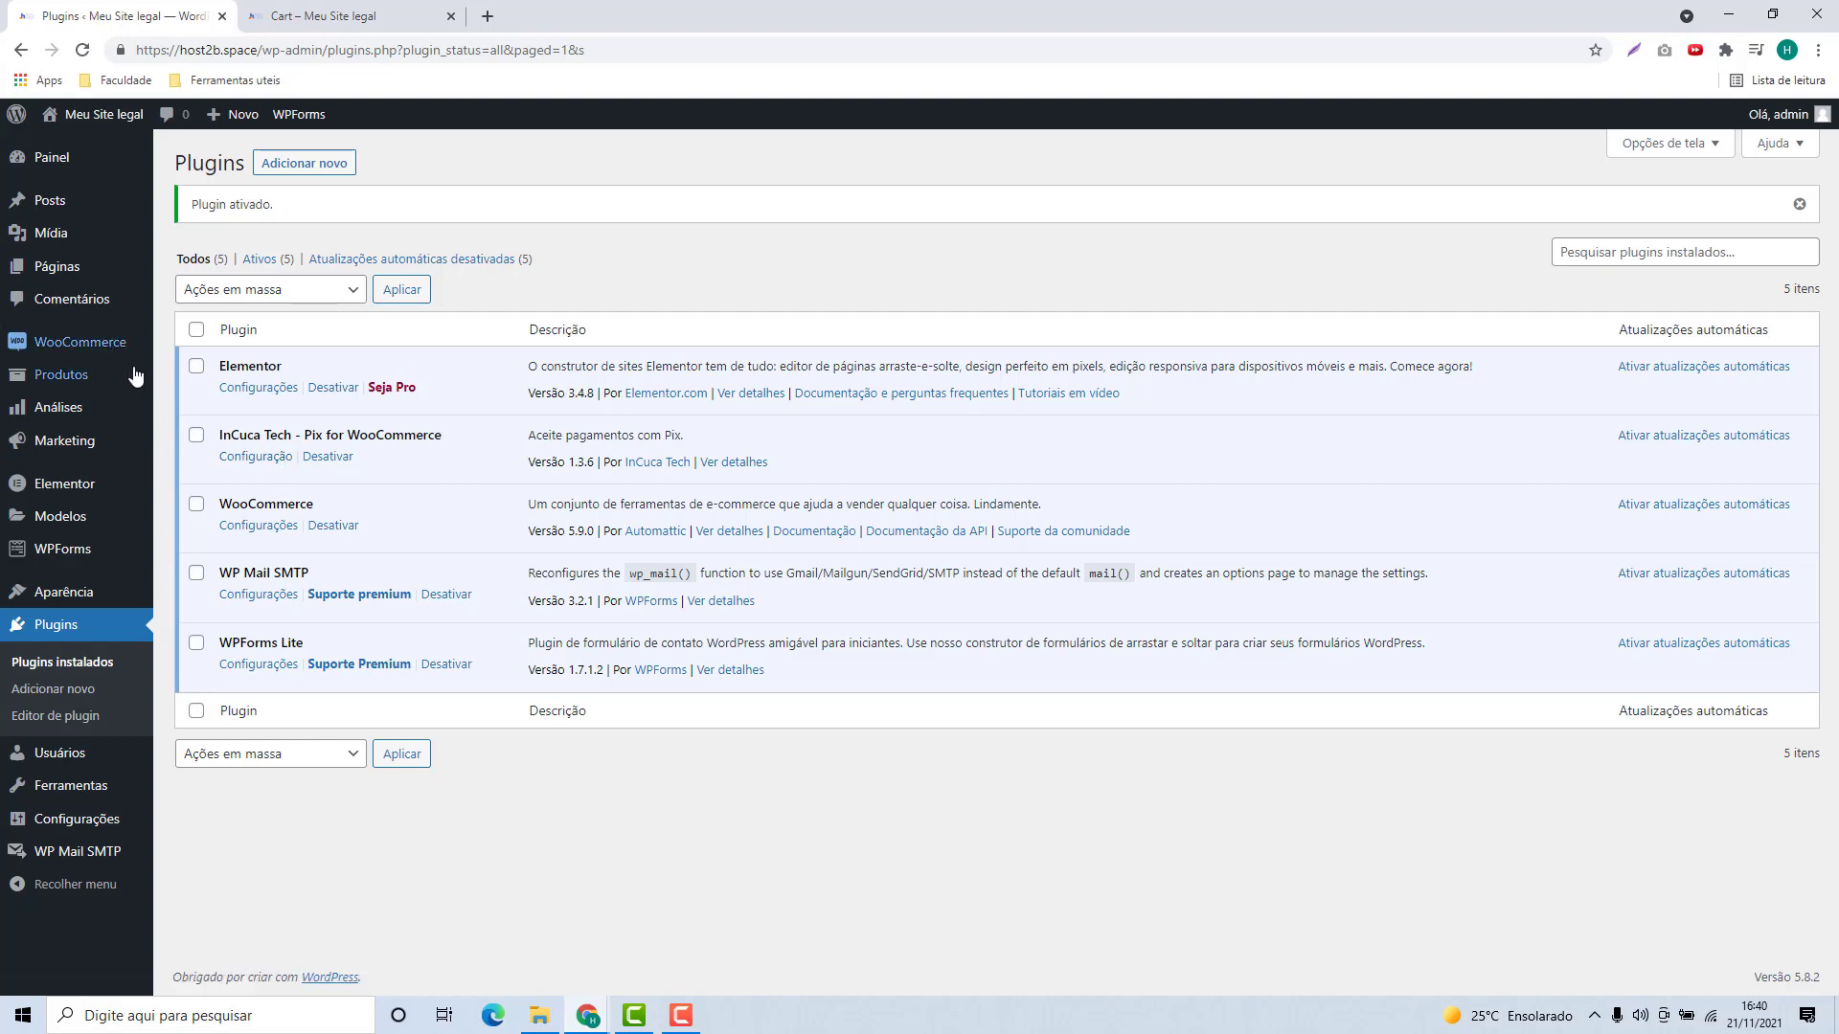
mouse_move(63, 355)
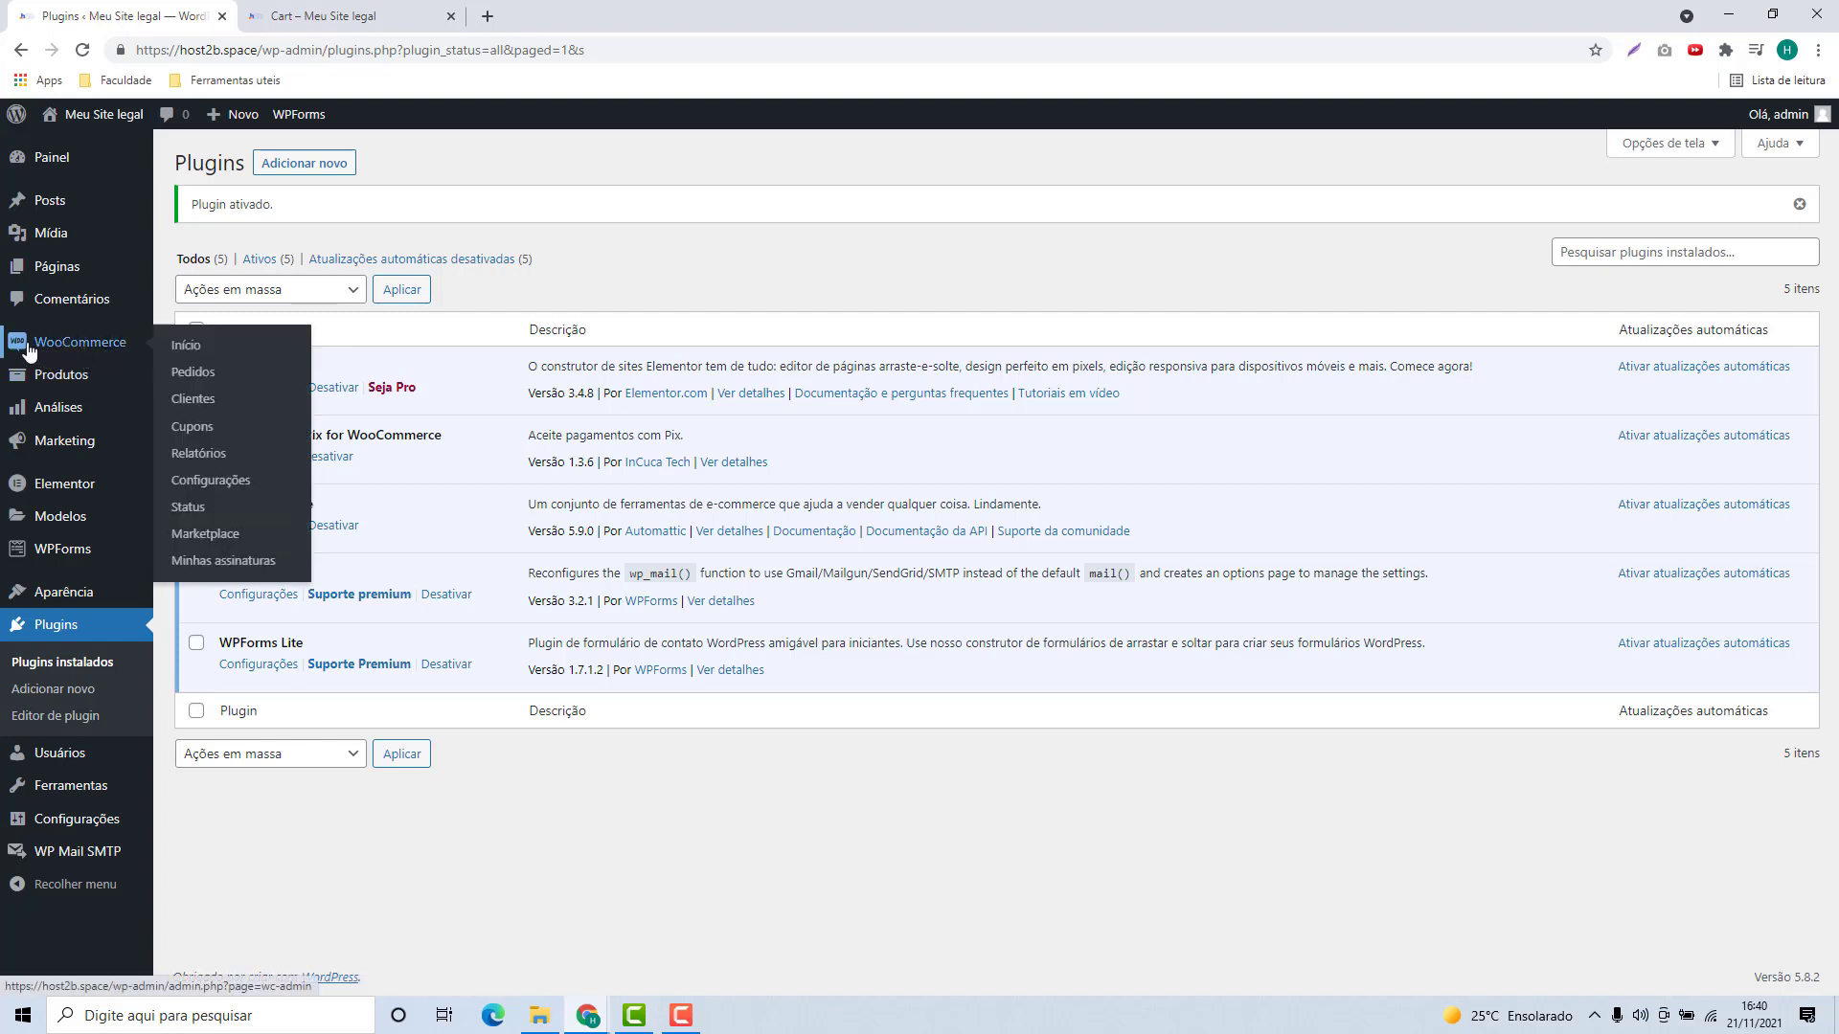
Step: Open WooCommerce Configurações on the Pagamentos tab, where Pix – Faça um Pix is enabled
left_click(203, 487)
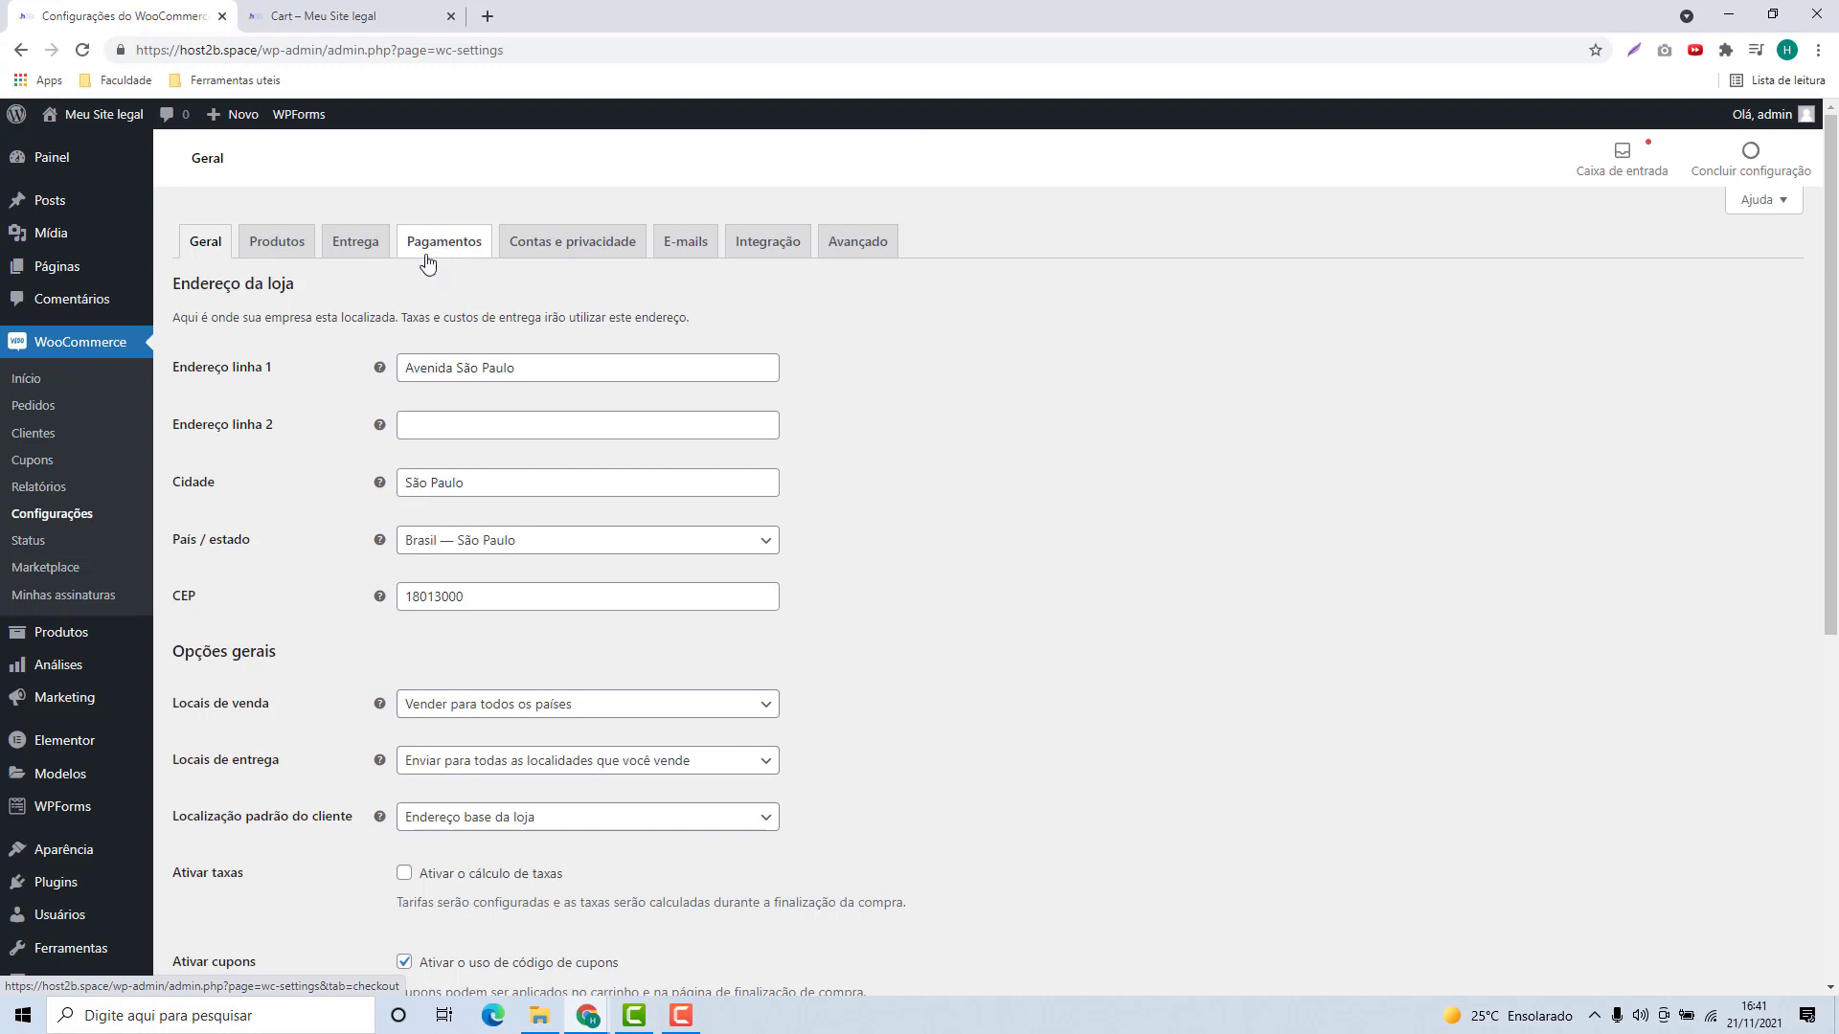
left_click(444, 257)
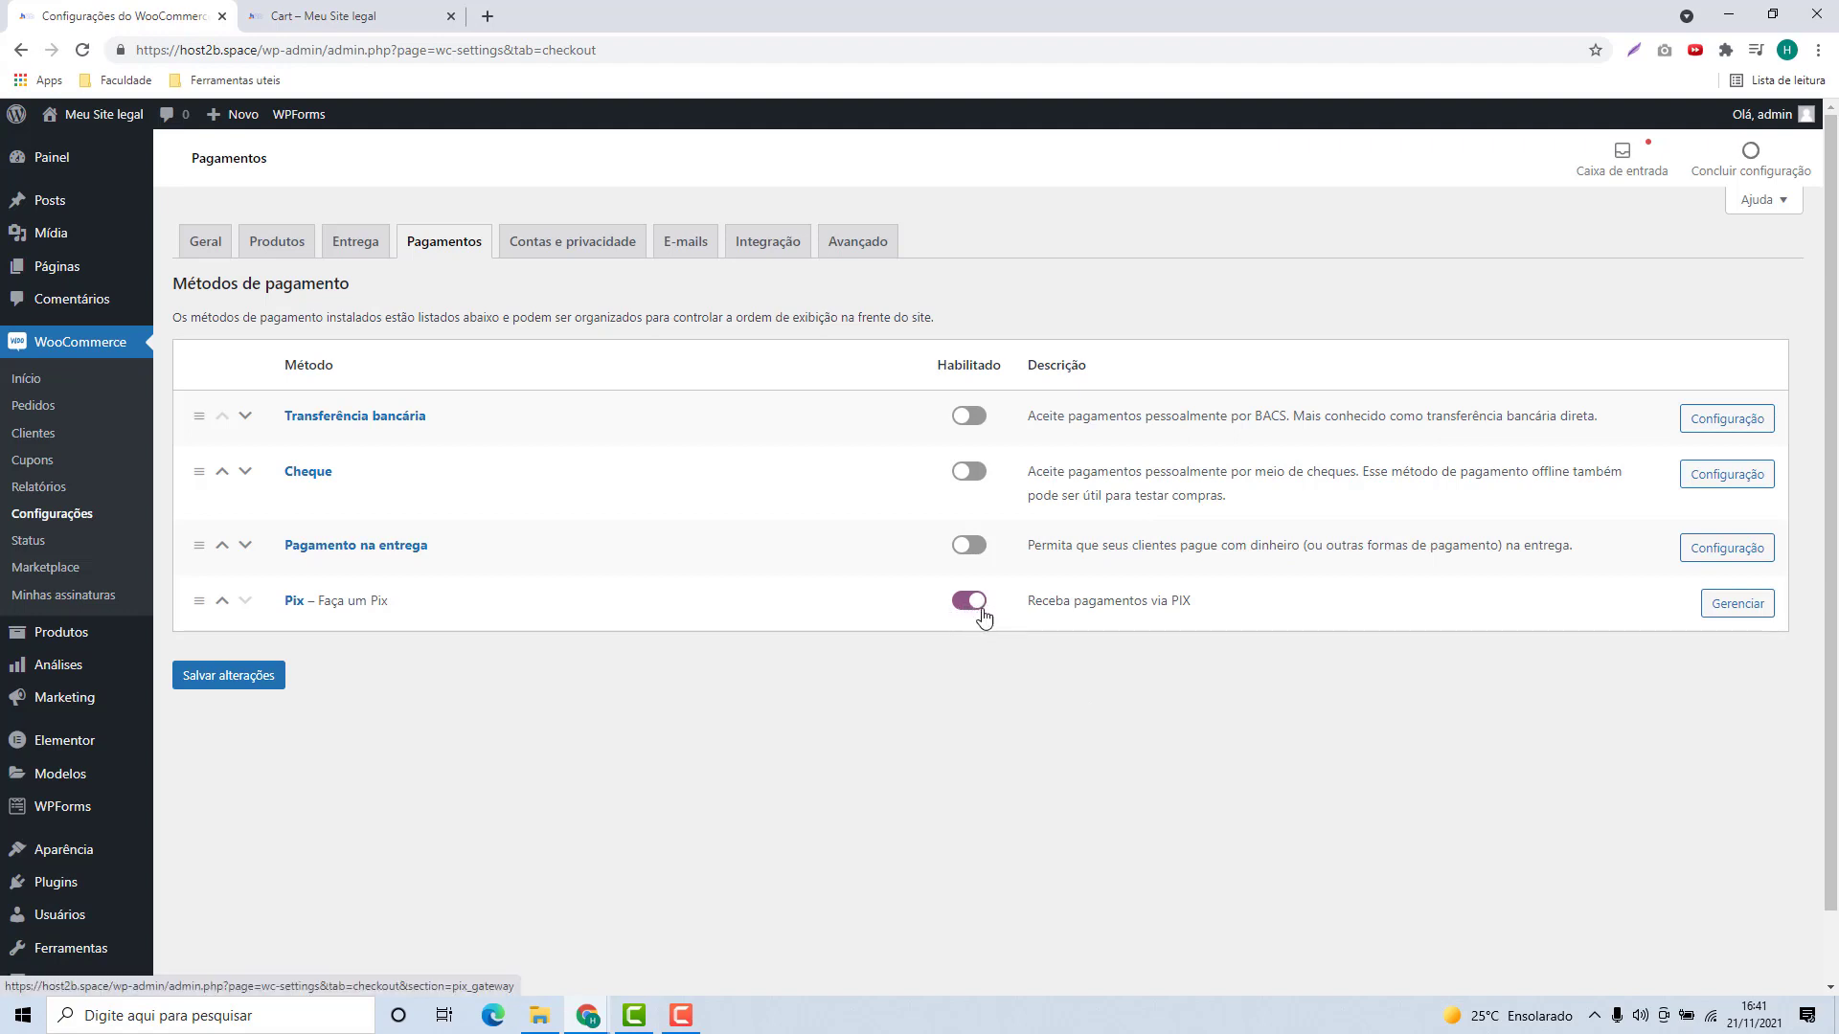
Step: Open the Pix settings, review the Faça um Pix description, and place the cursor in Chave Pix
left_click(1736, 610)
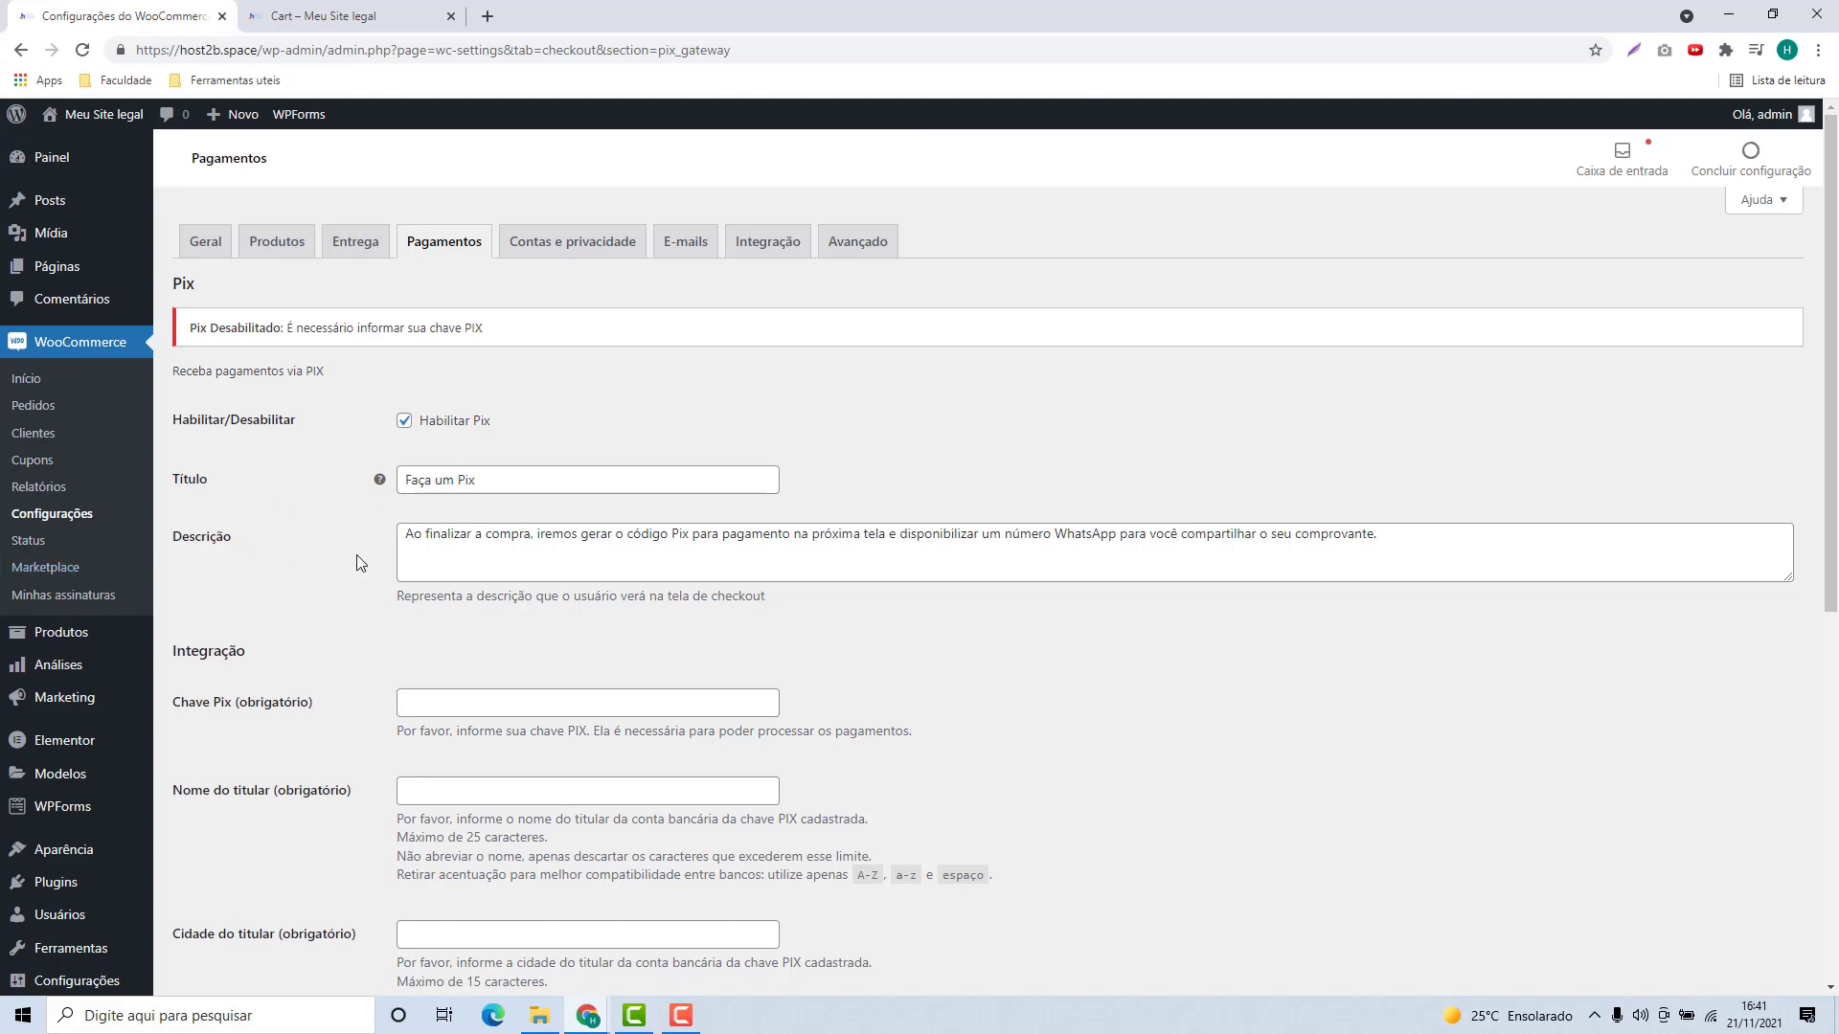
left_click_drag(403, 534, 1379, 565)
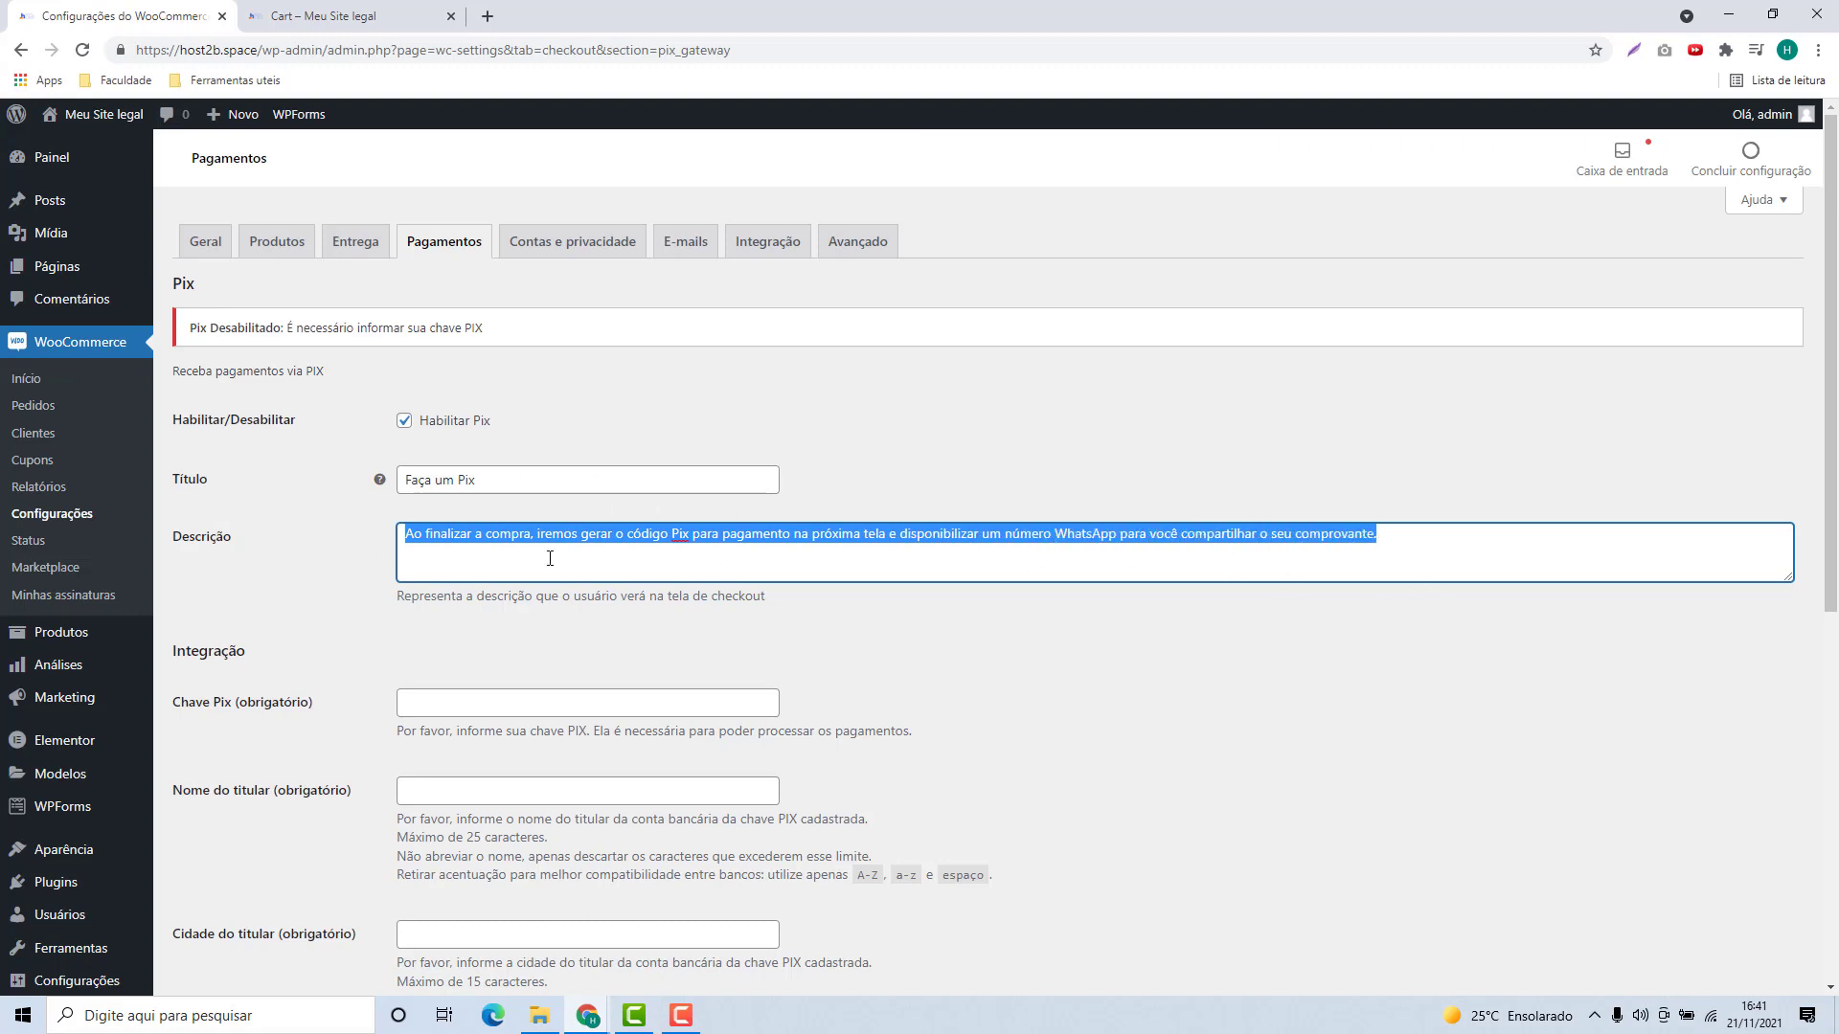
left_click(488, 547)
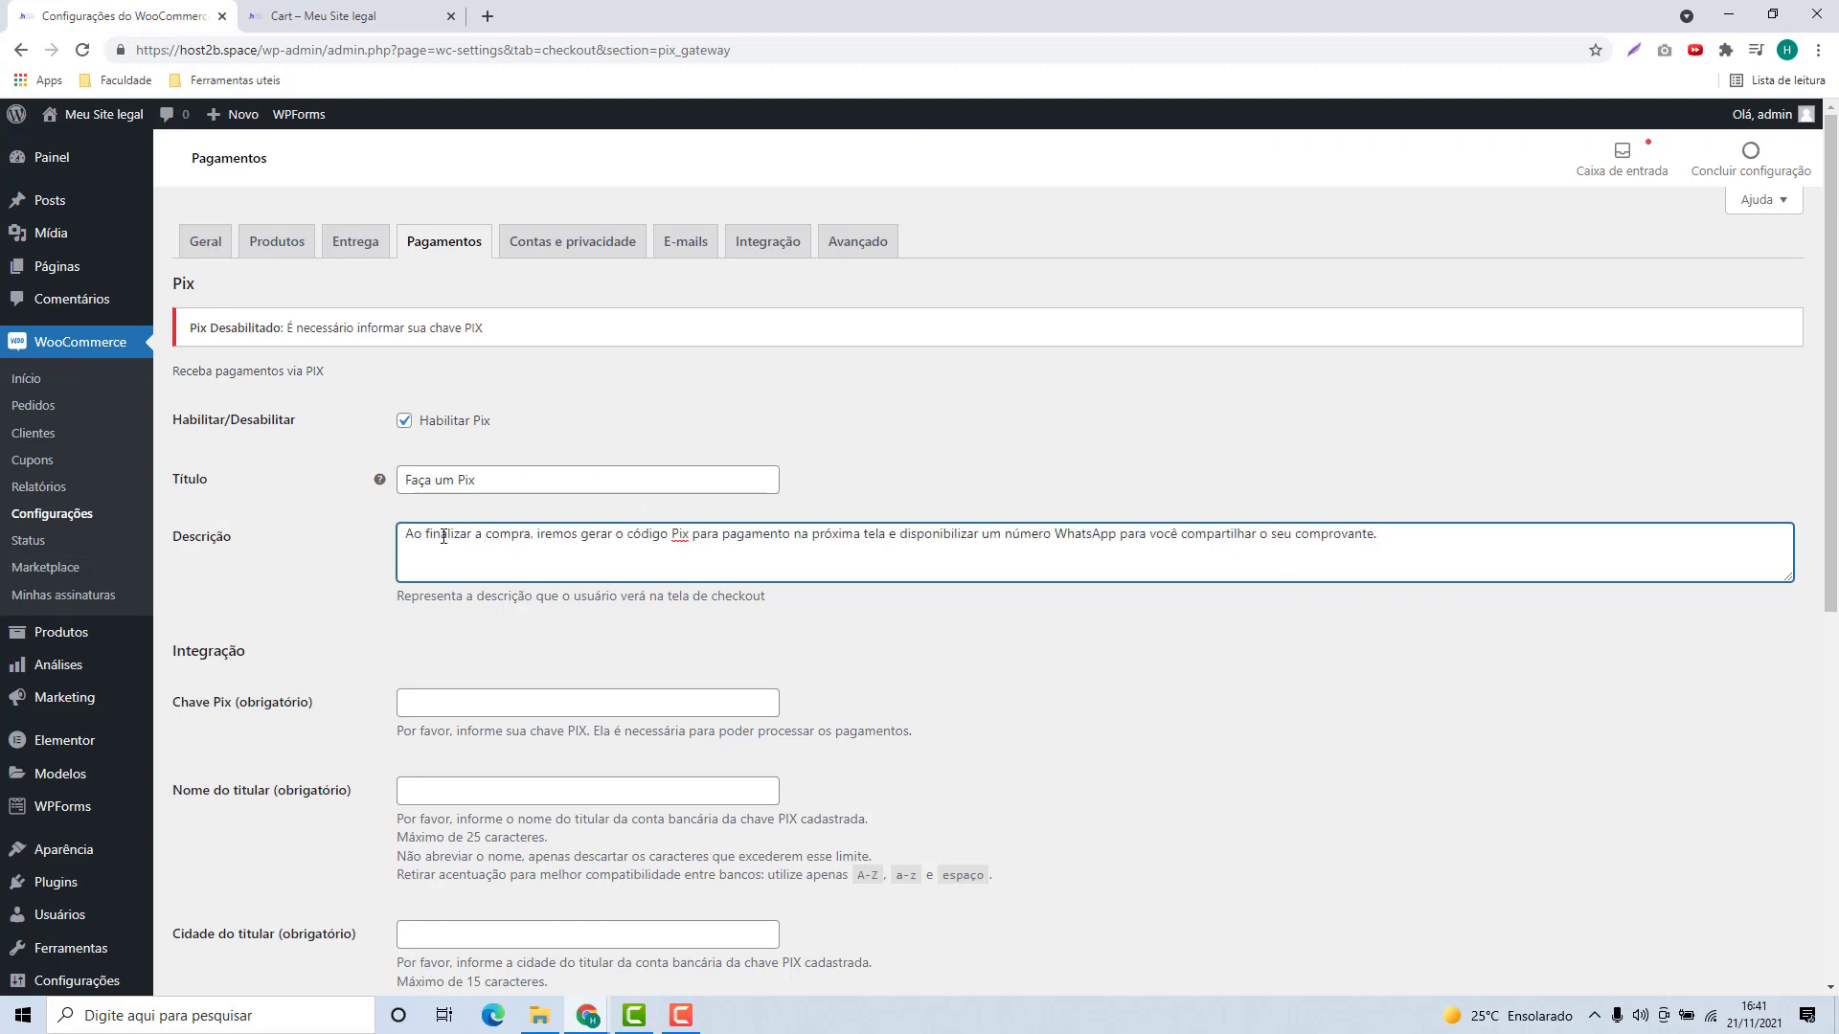
left_click_drag(411, 535, 1436, 555)
left_click(1432, 555)
scroll(542, 503, "down", 2)
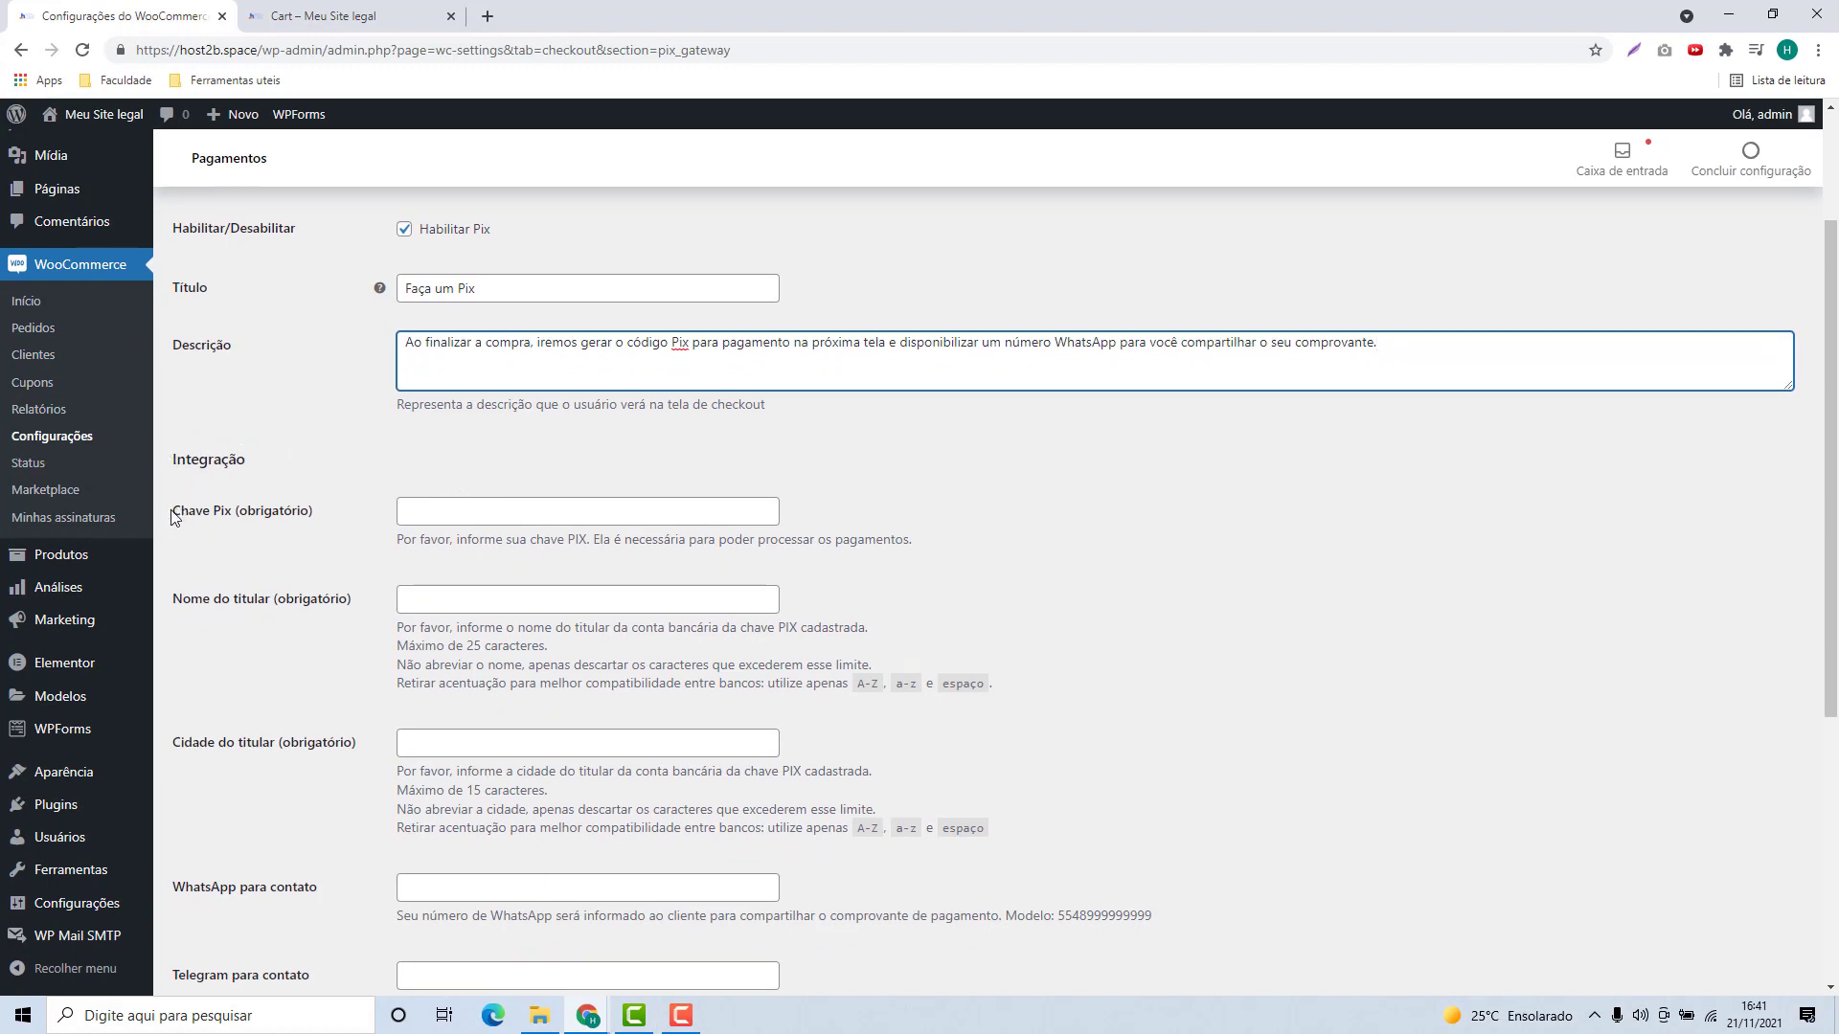
left_click_drag(175, 518, 235, 517)
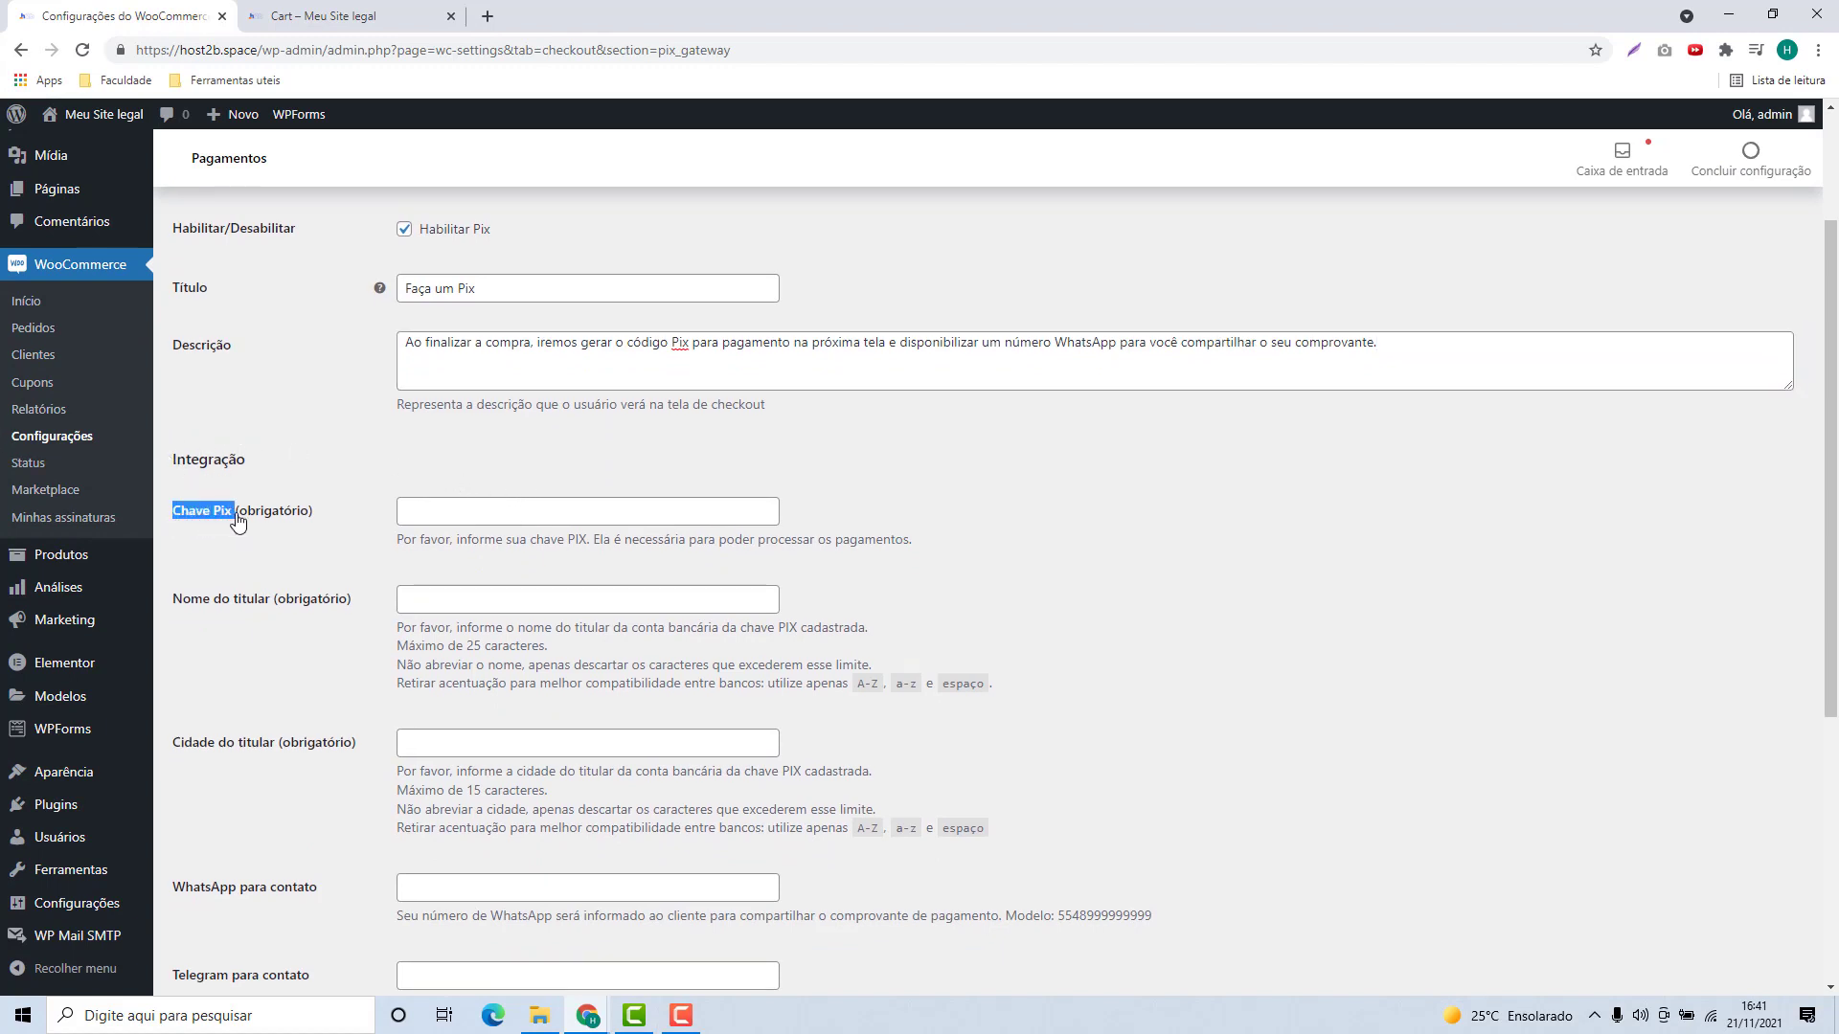
left_click(446, 518)
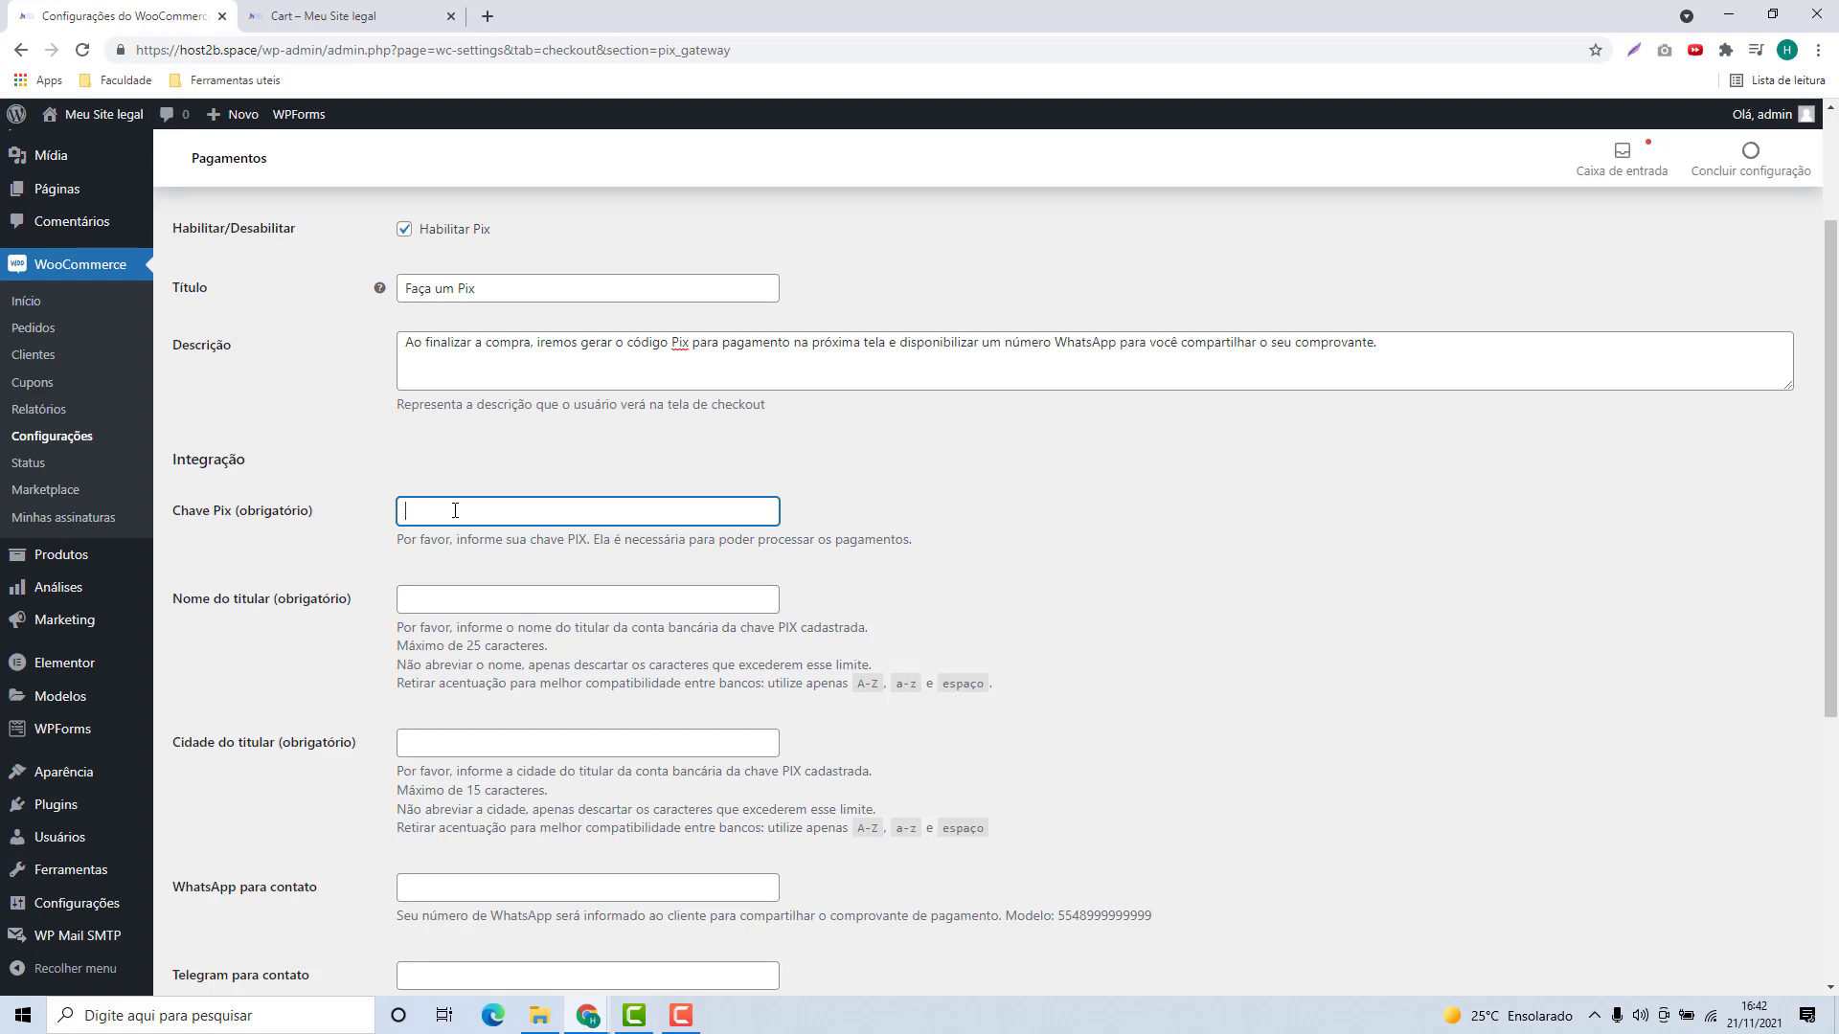
Step: Enter an e-mail address as the Pix key and fill in the account holder's name
key("ctrl+a")
left_click(618, 594)
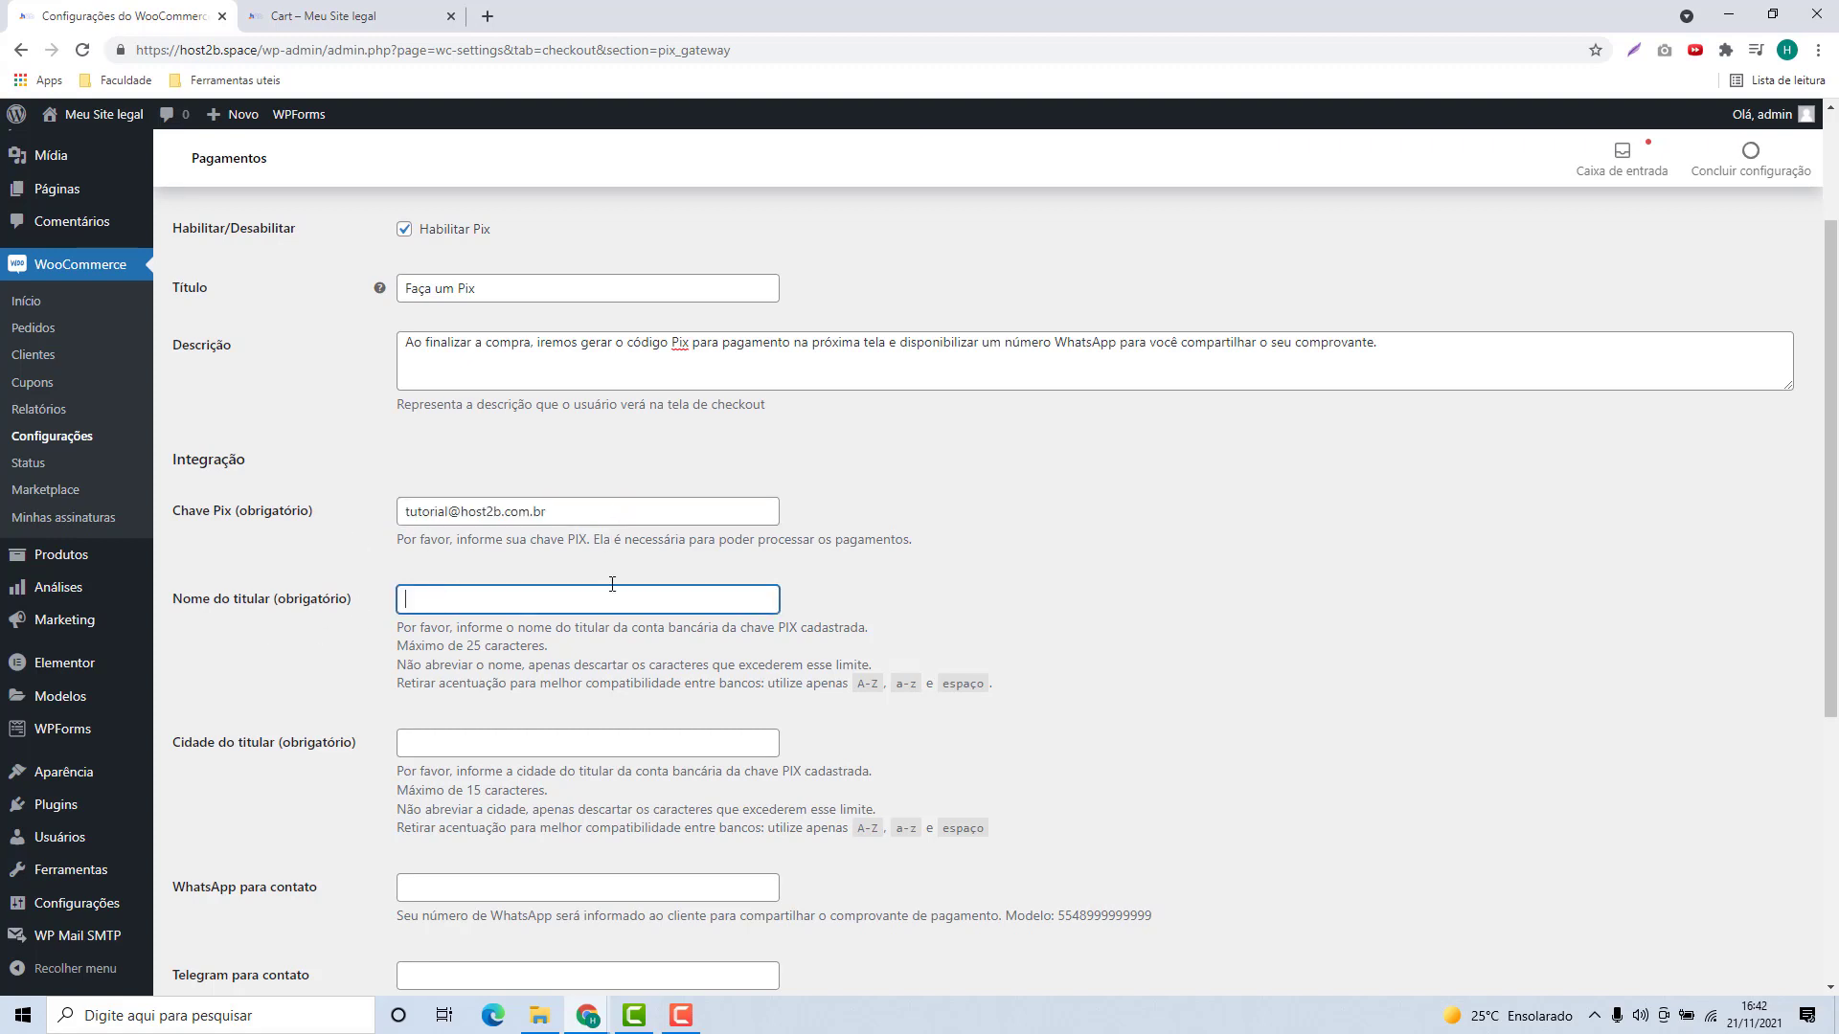
type("Fernando")
Step: Set the holder's city (Cidade do titular) to São Paulo
scroll(618, 575, "down", 2)
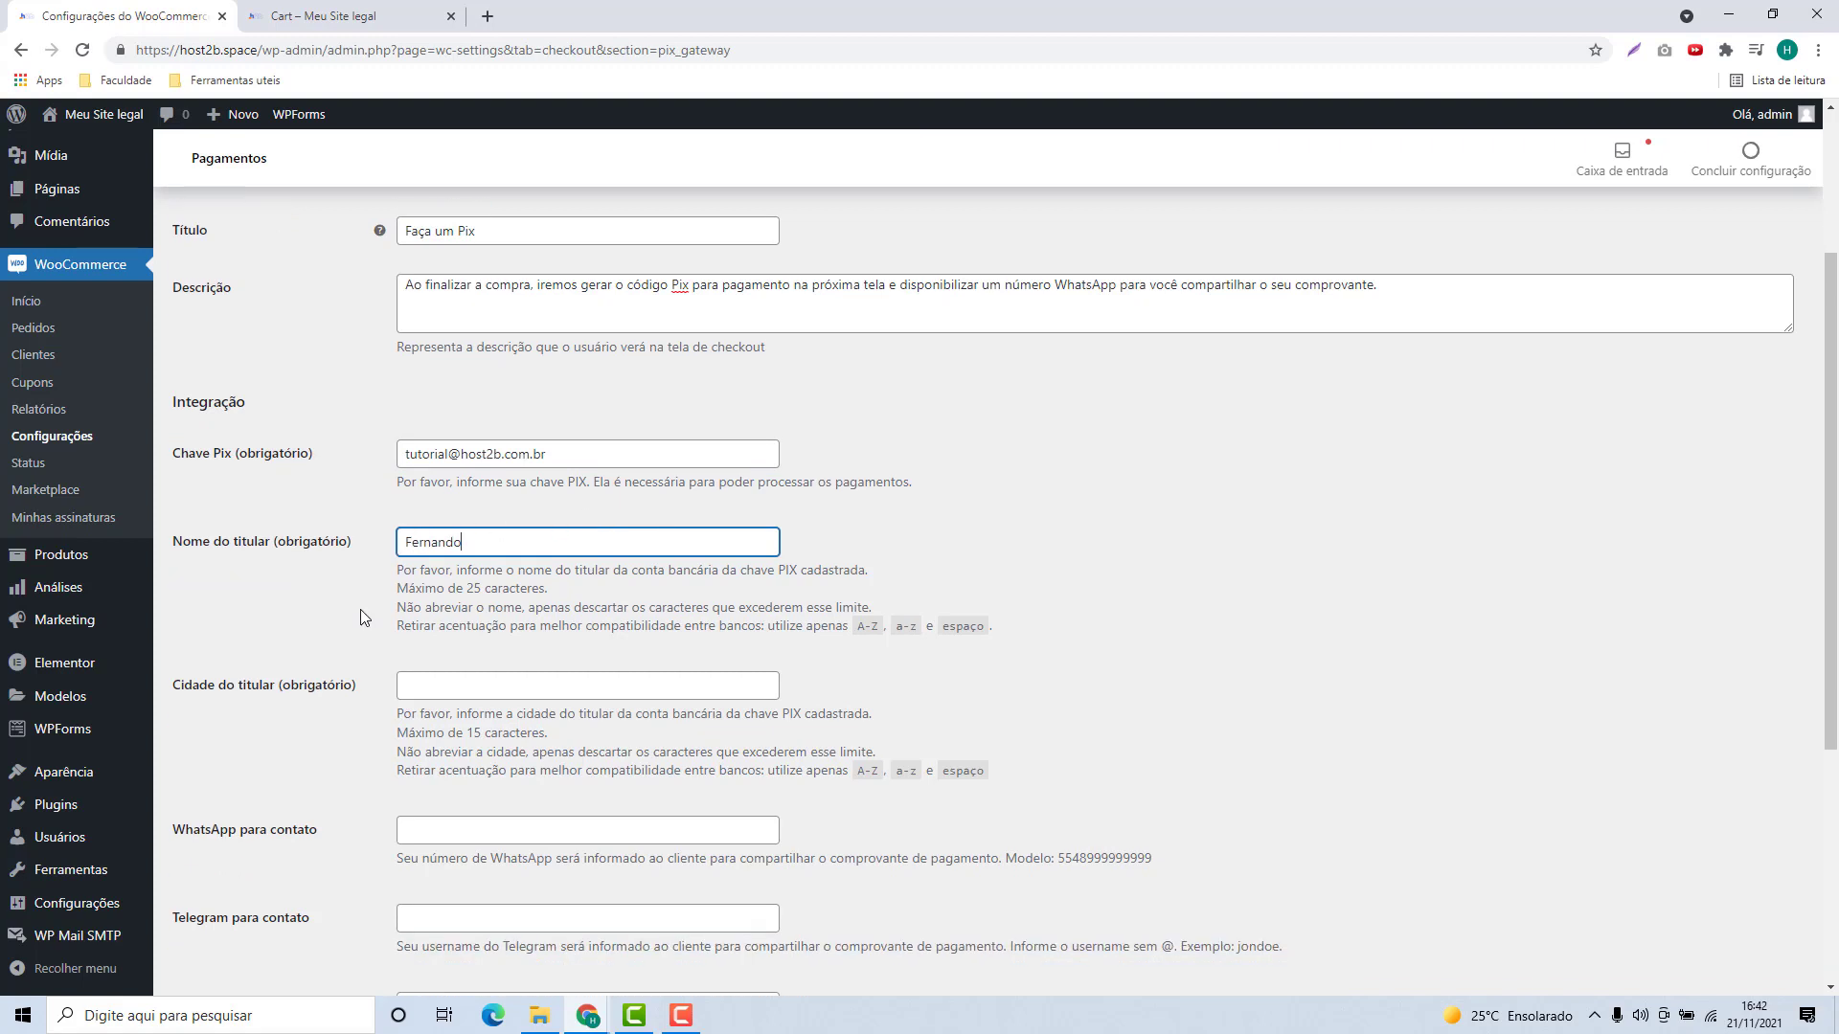
left_click(621, 558)
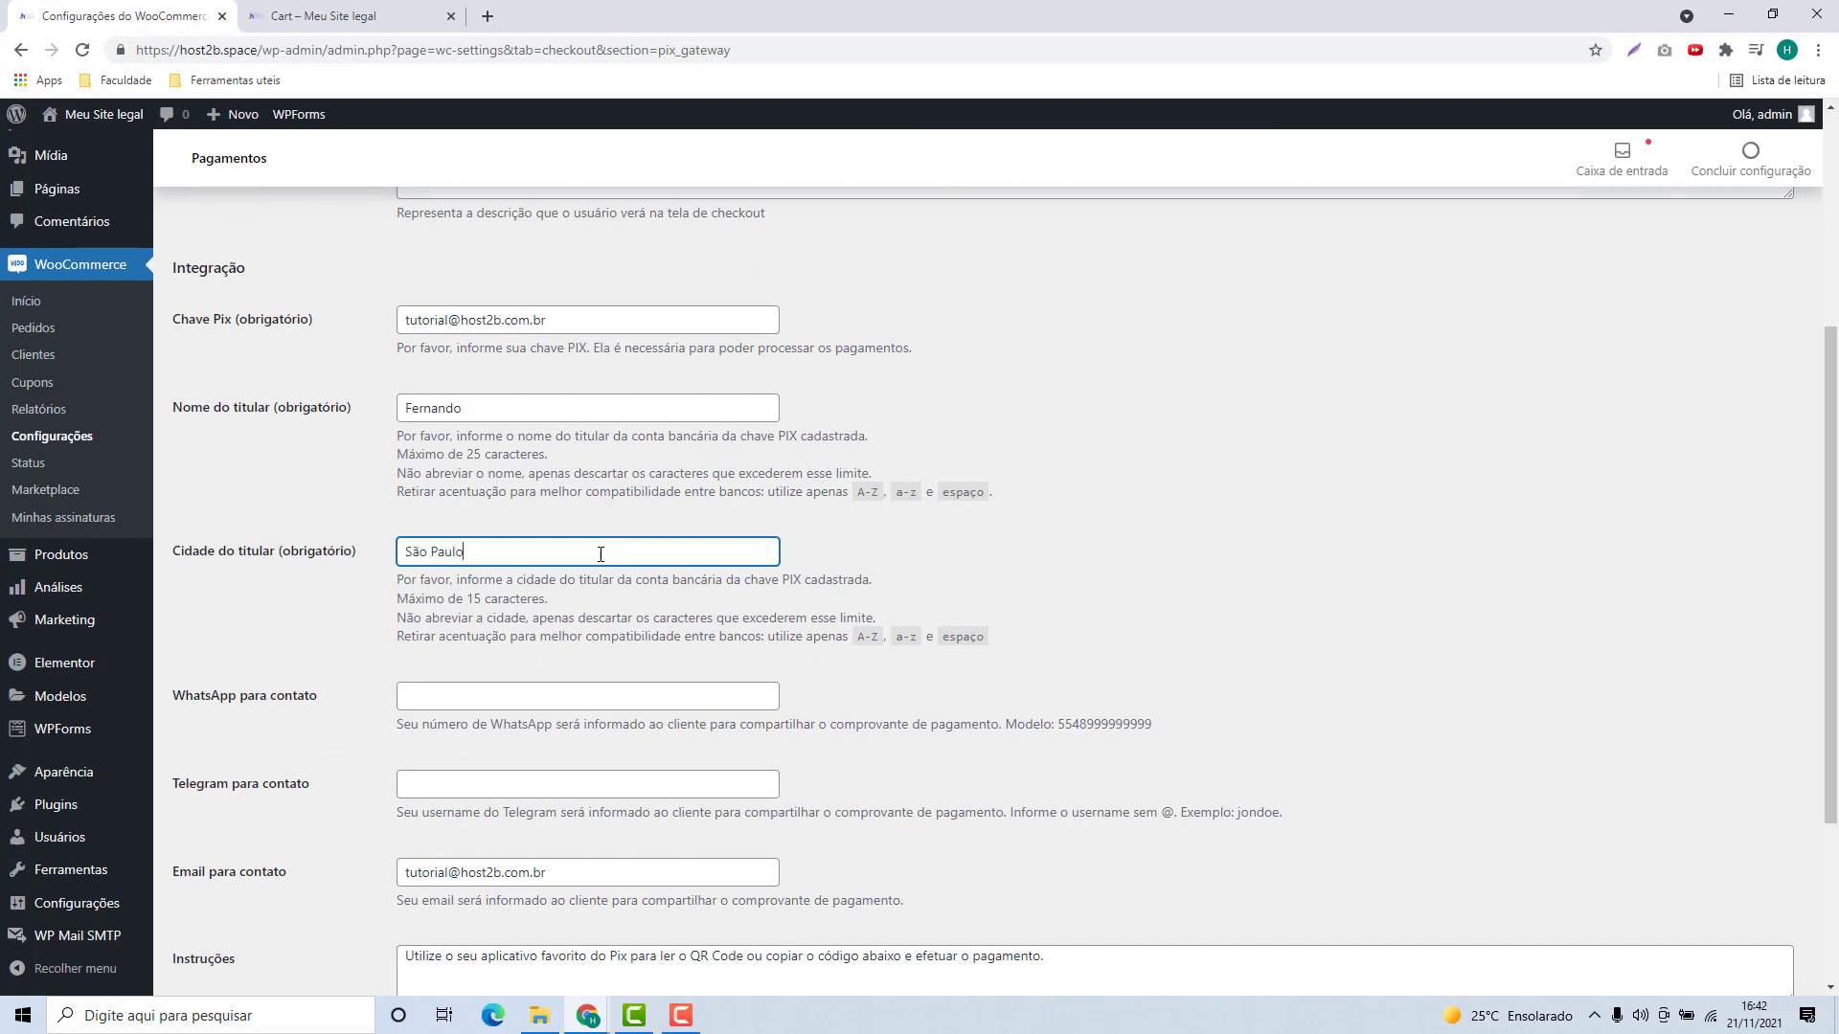
left_click(345, 621)
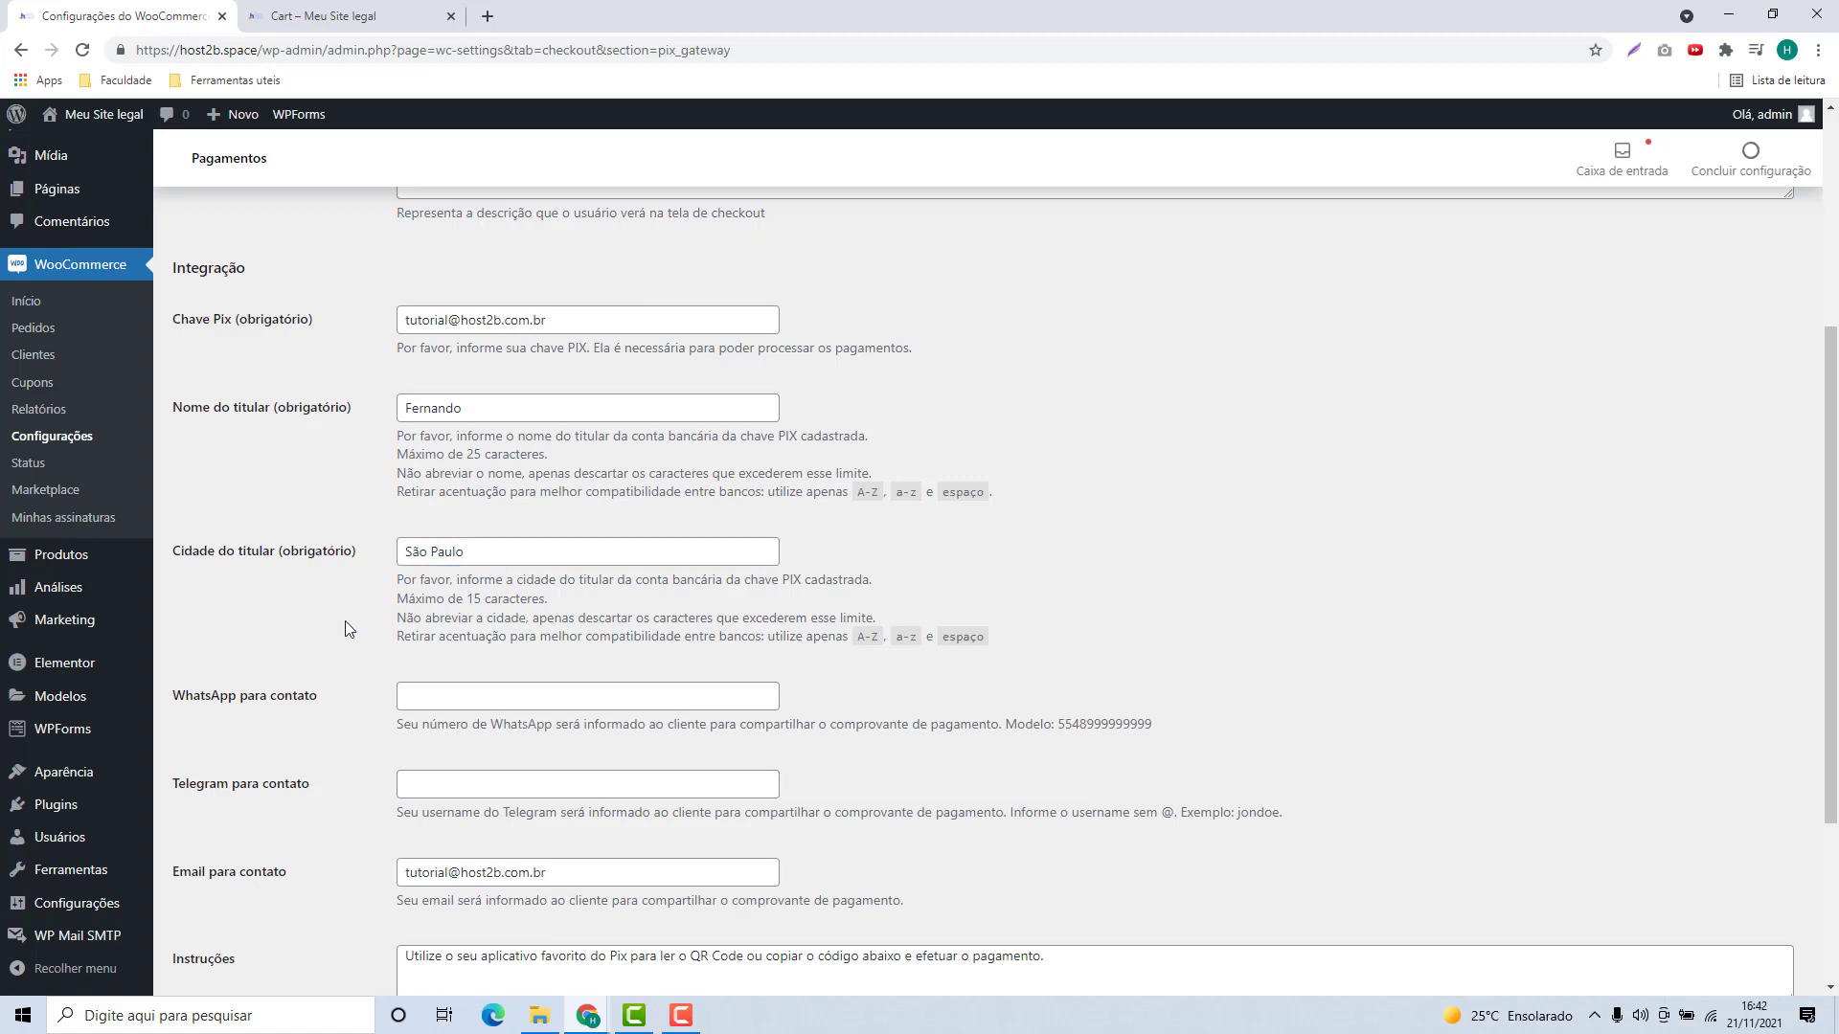
scroll(327, 635, "down", 2)
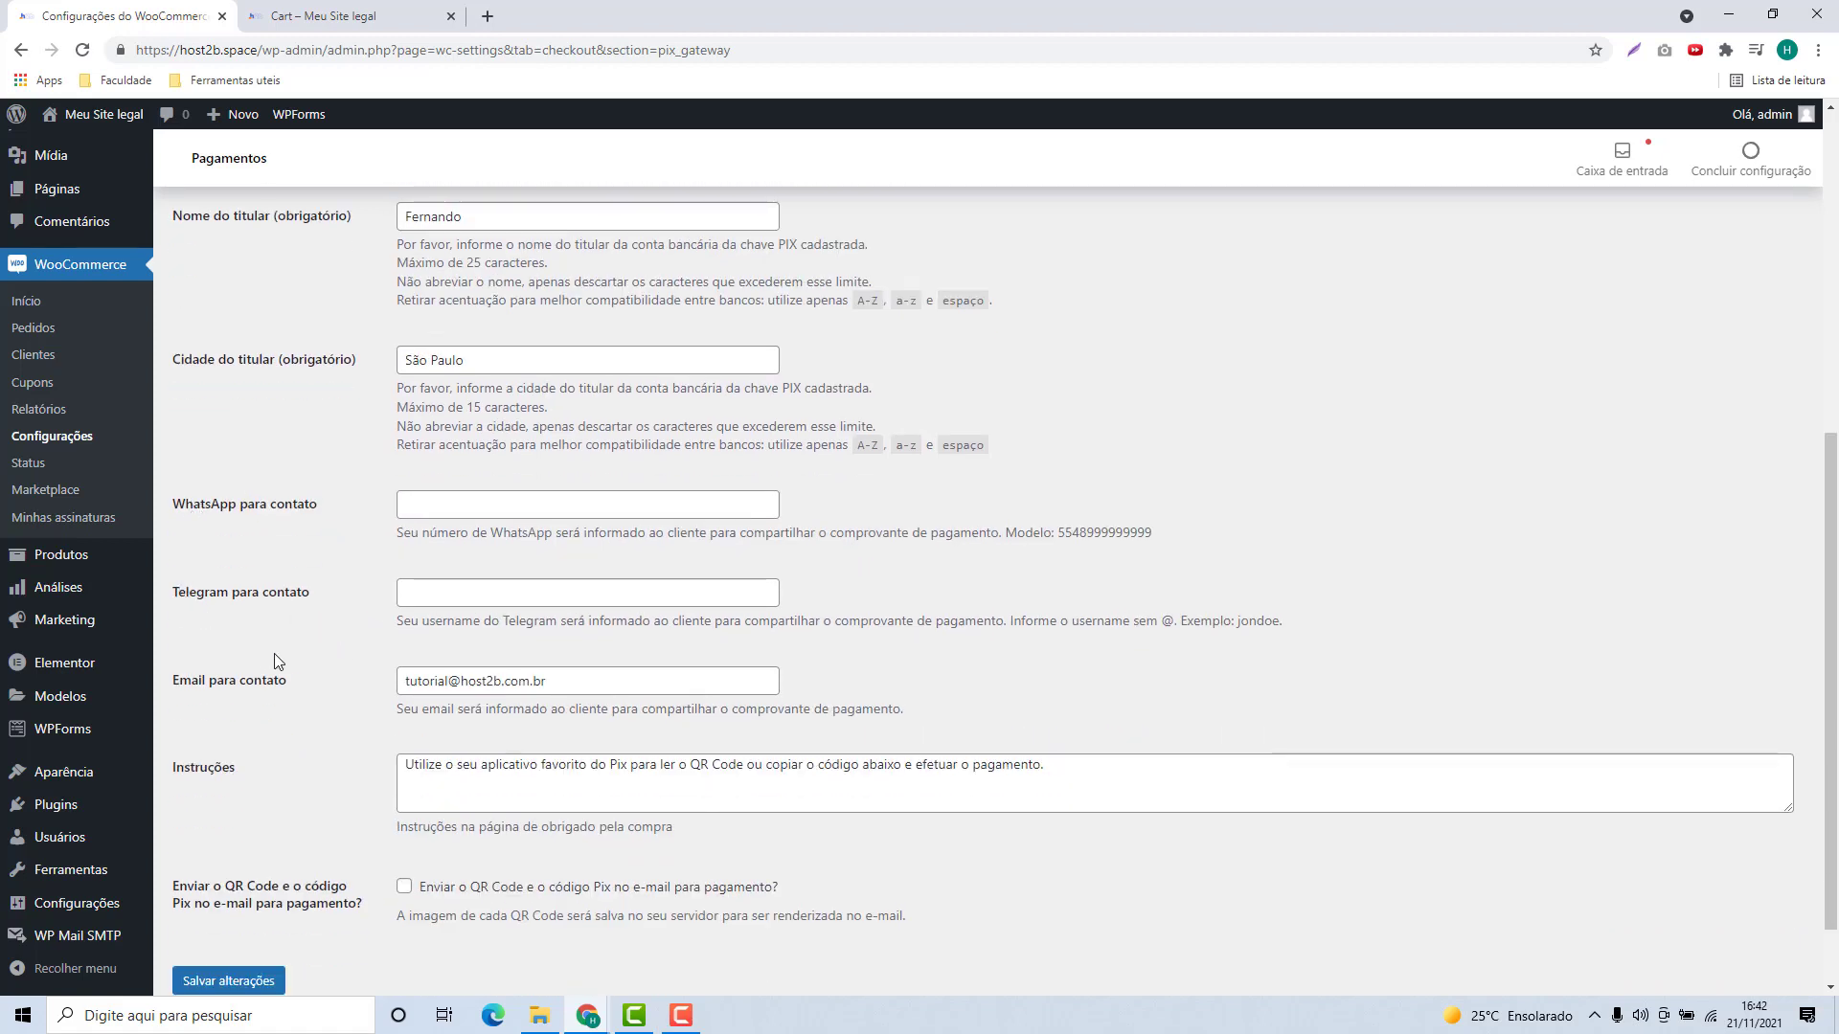
Step: Fill in the contact e-mail among the WhatsApp and Telegram fields, and move to Instruções
left_click(517, 494)
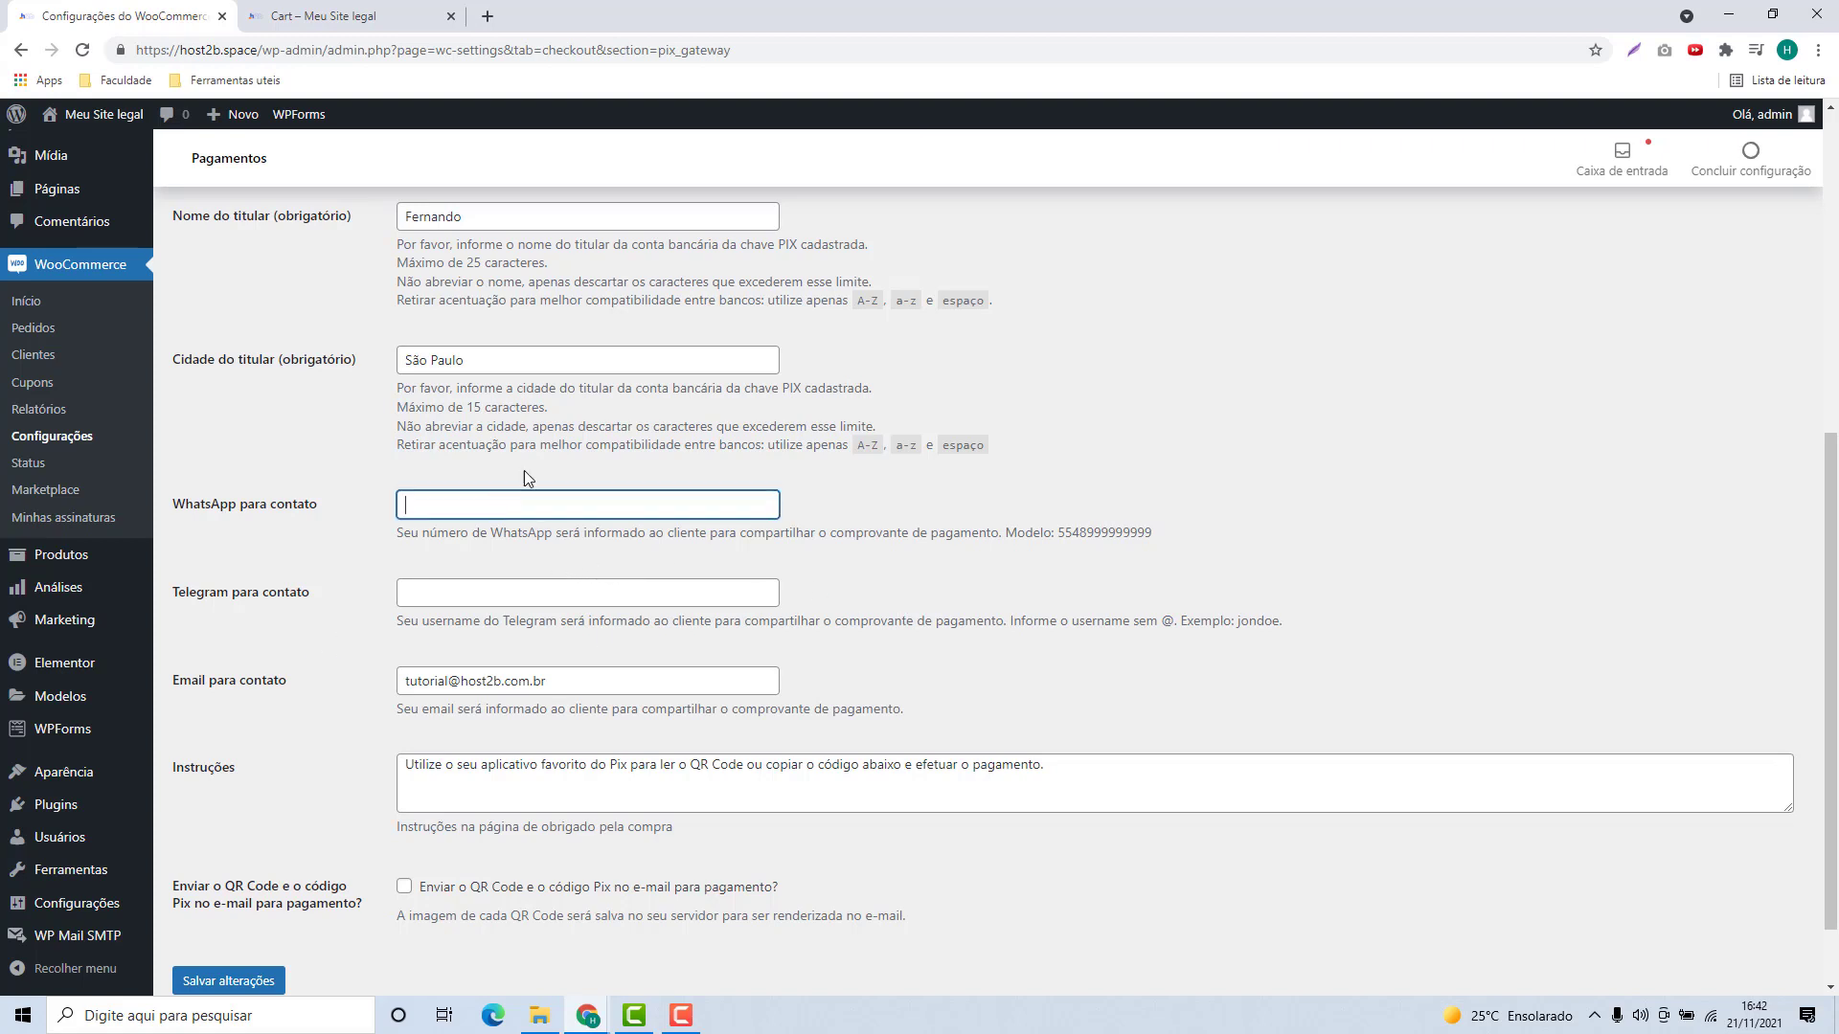
left_click(445, 589)
scroll(445, 591, "down", 1)
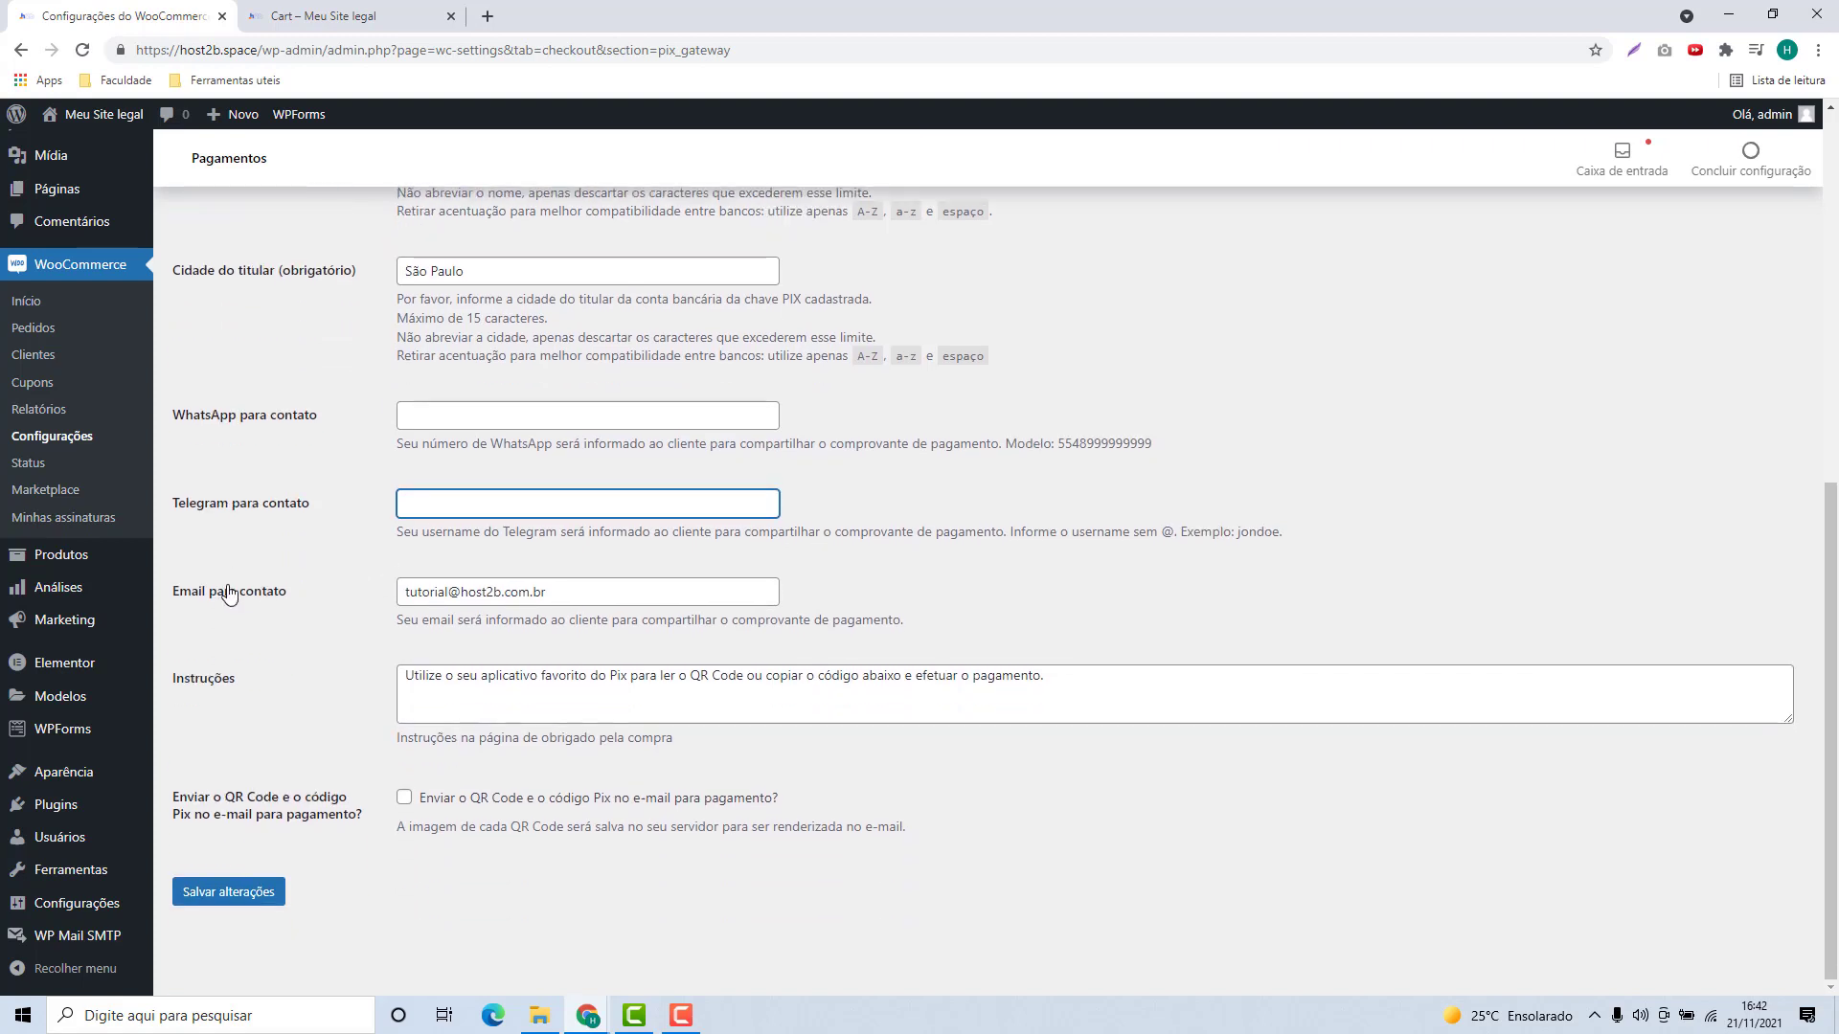
left_click_drag(410, 592, 544, 614)
left_click(342, 624)
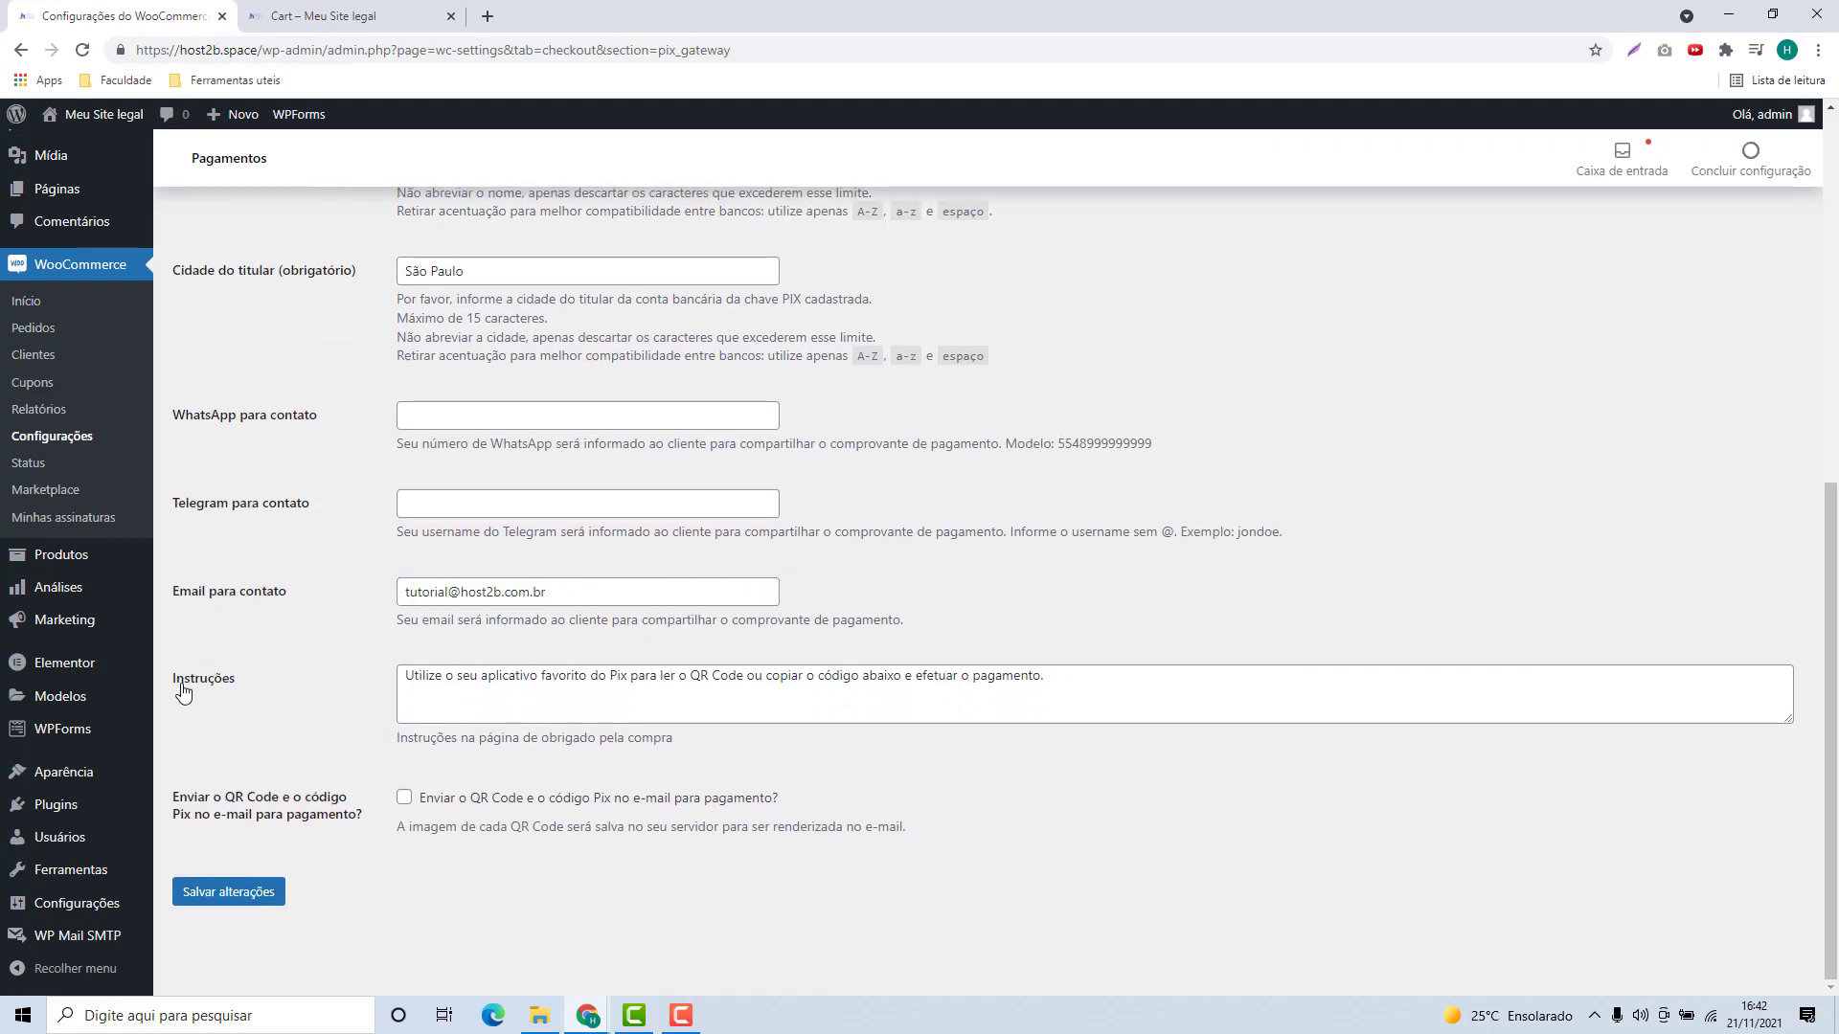
left_click(405, 683)
Step: Save the Pix settings and switch to the store's Cart showing Hoodie with Zipper at R$ 45,00
left_click_drag(405, 684, 1140, 698)
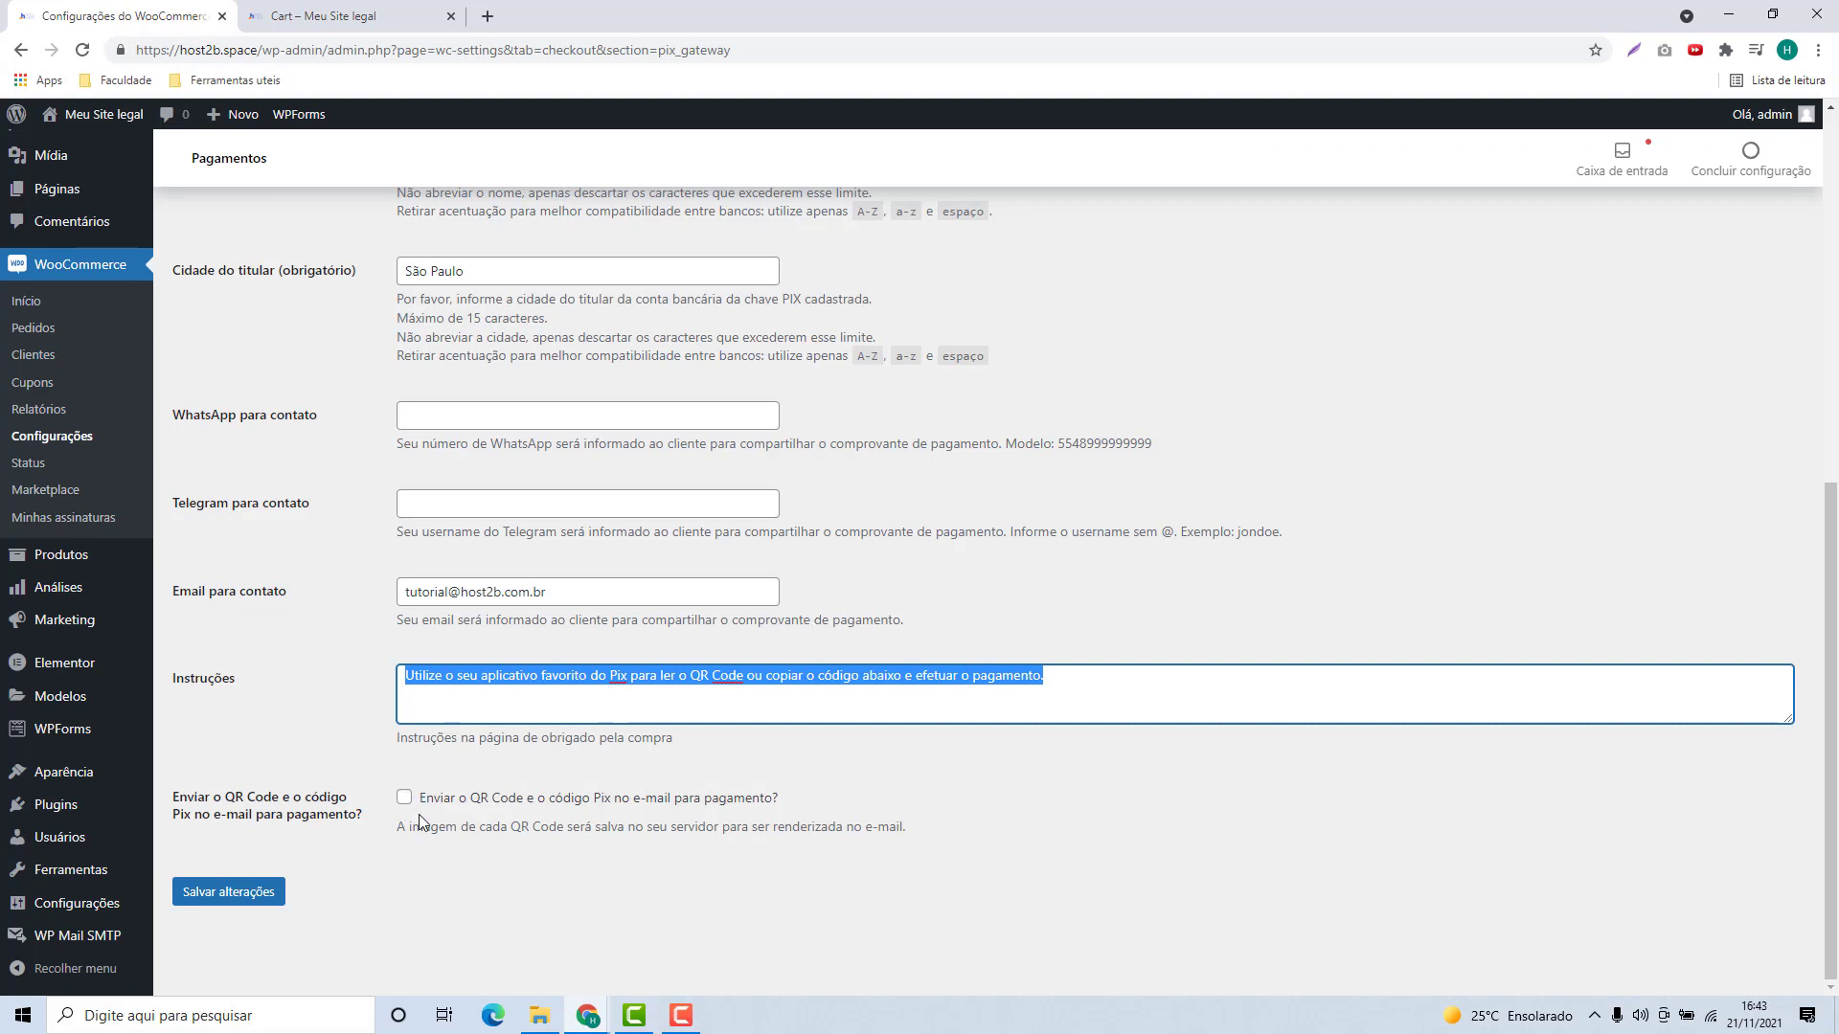
left_click(326, 882)
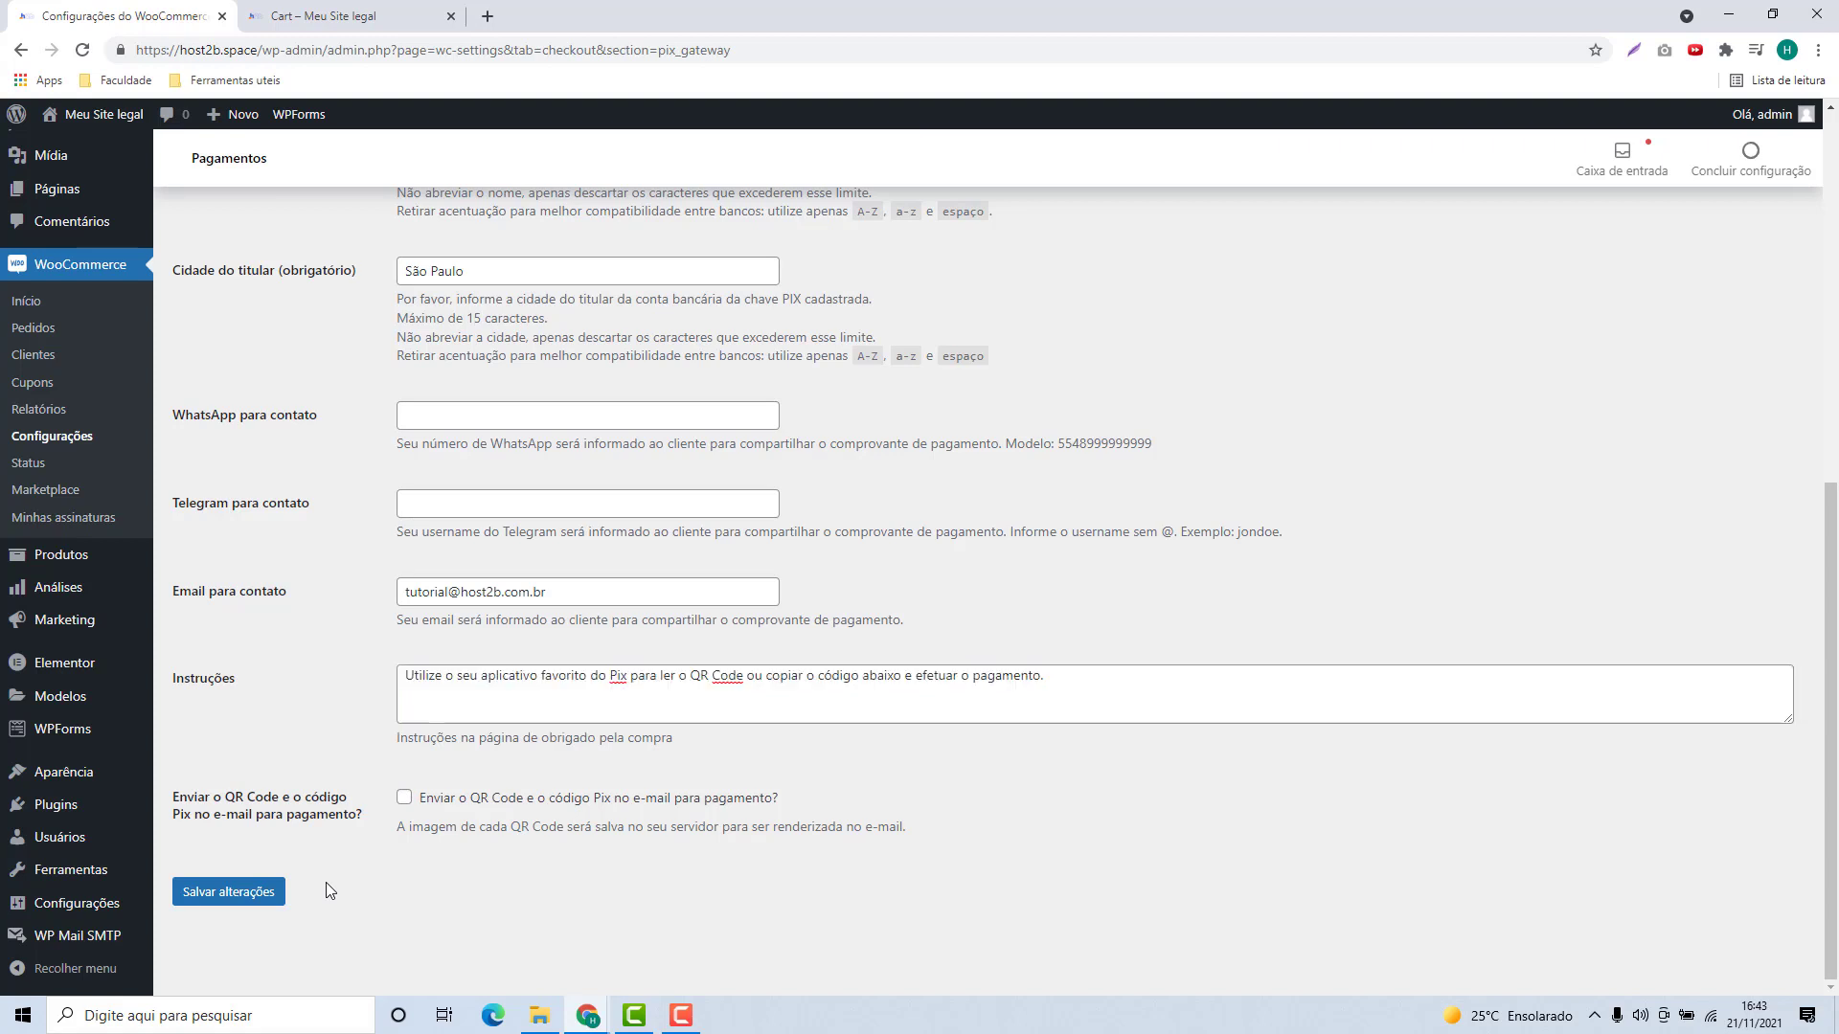
left_click(245, 893)
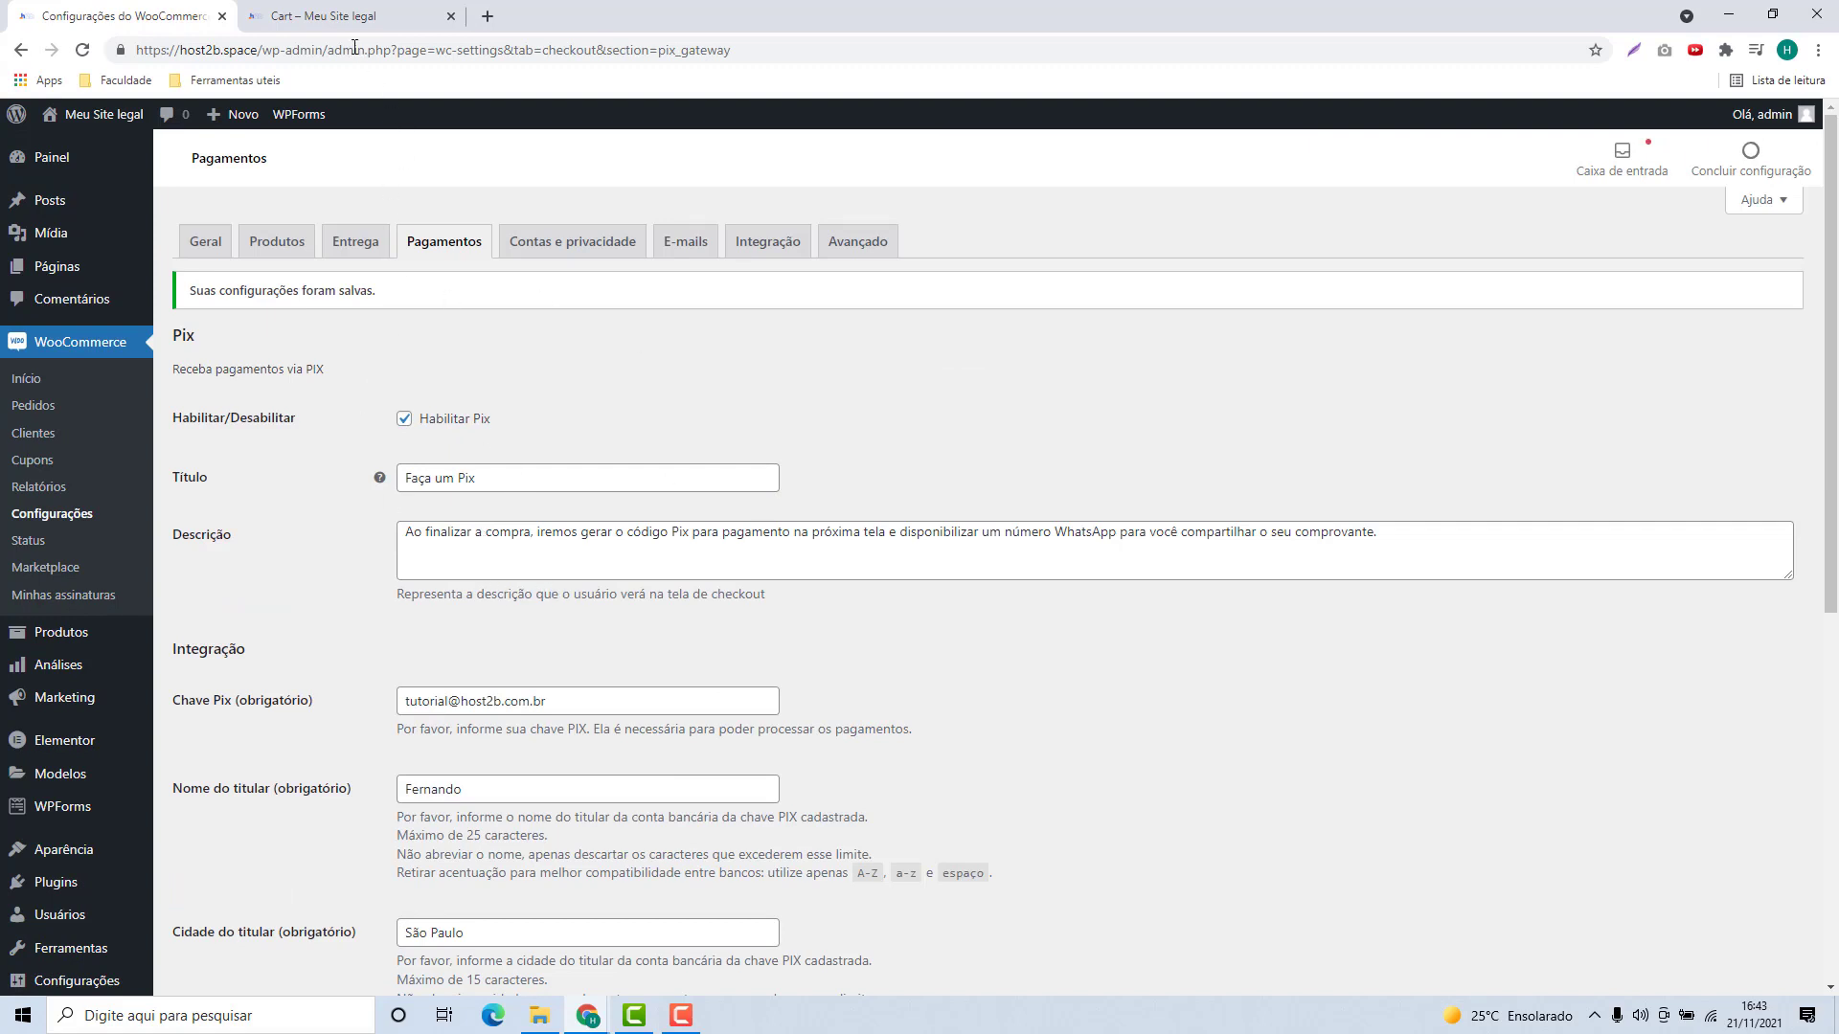
left_click(326, 16)
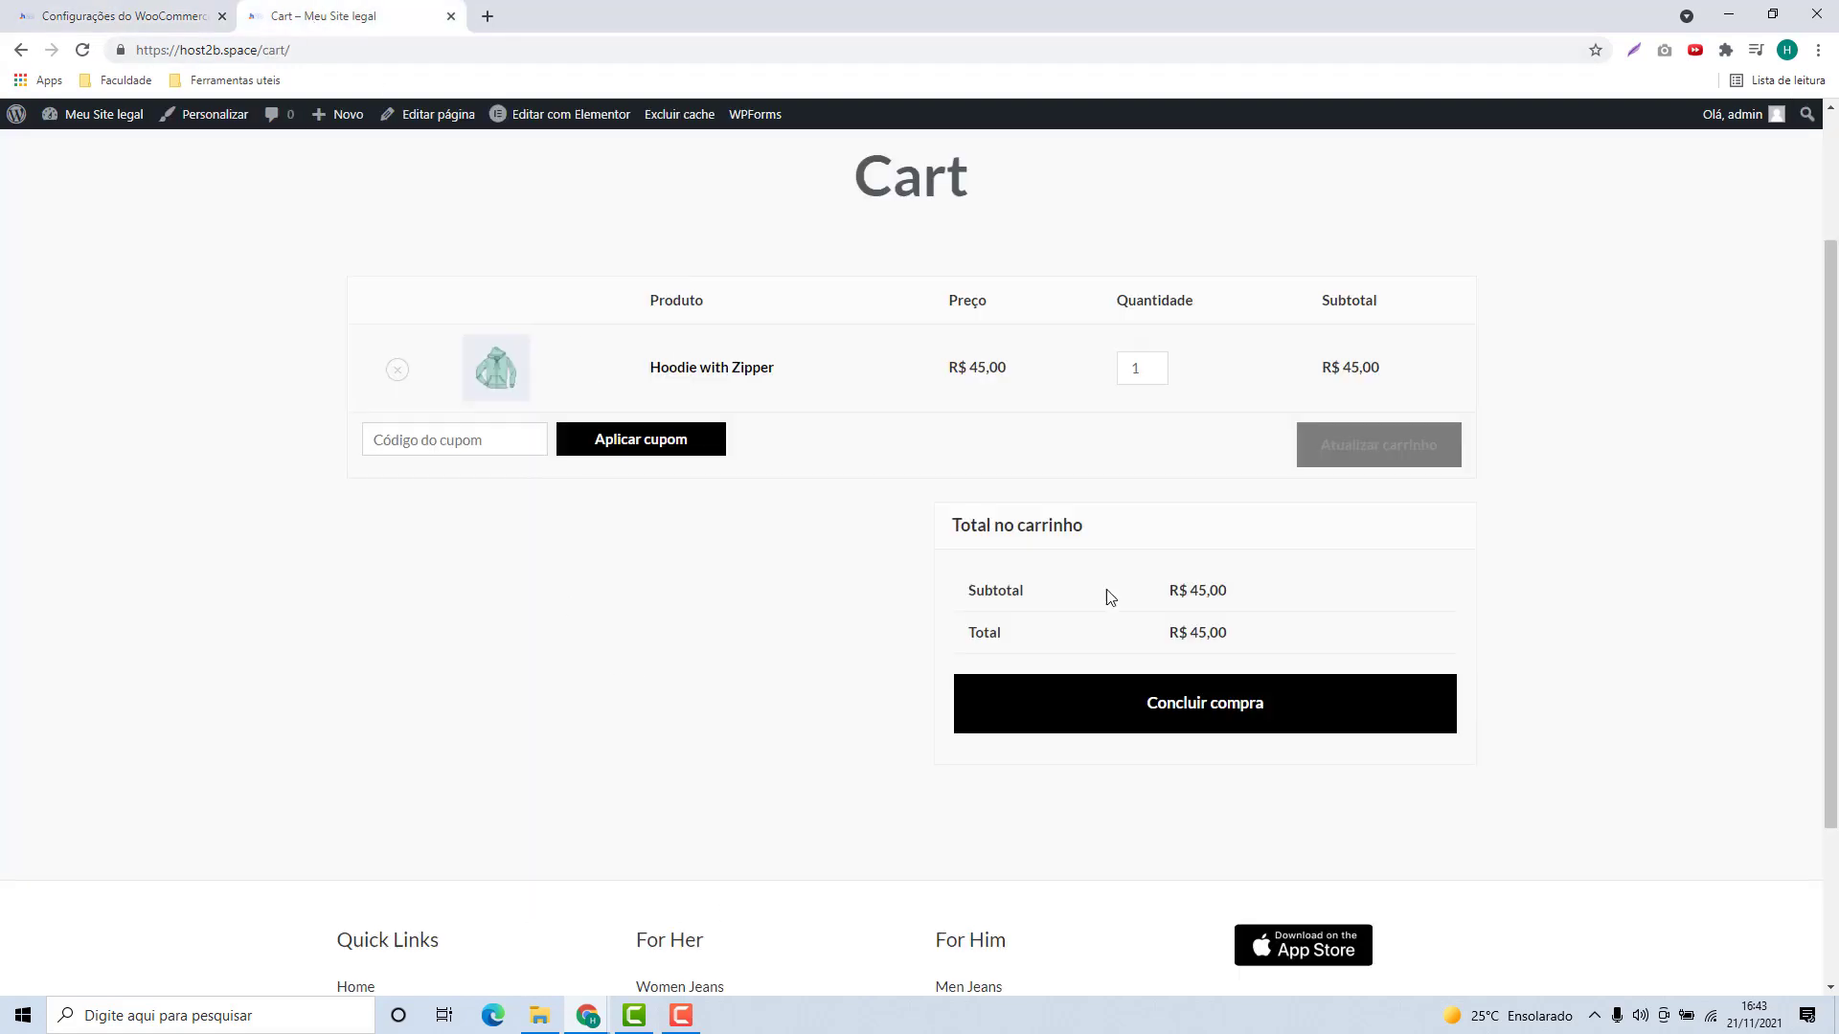
Step: Review the Checkout billing details and place the R$ 45,00 order using Faça um Pix
scroll(632, 665, "up", 2)
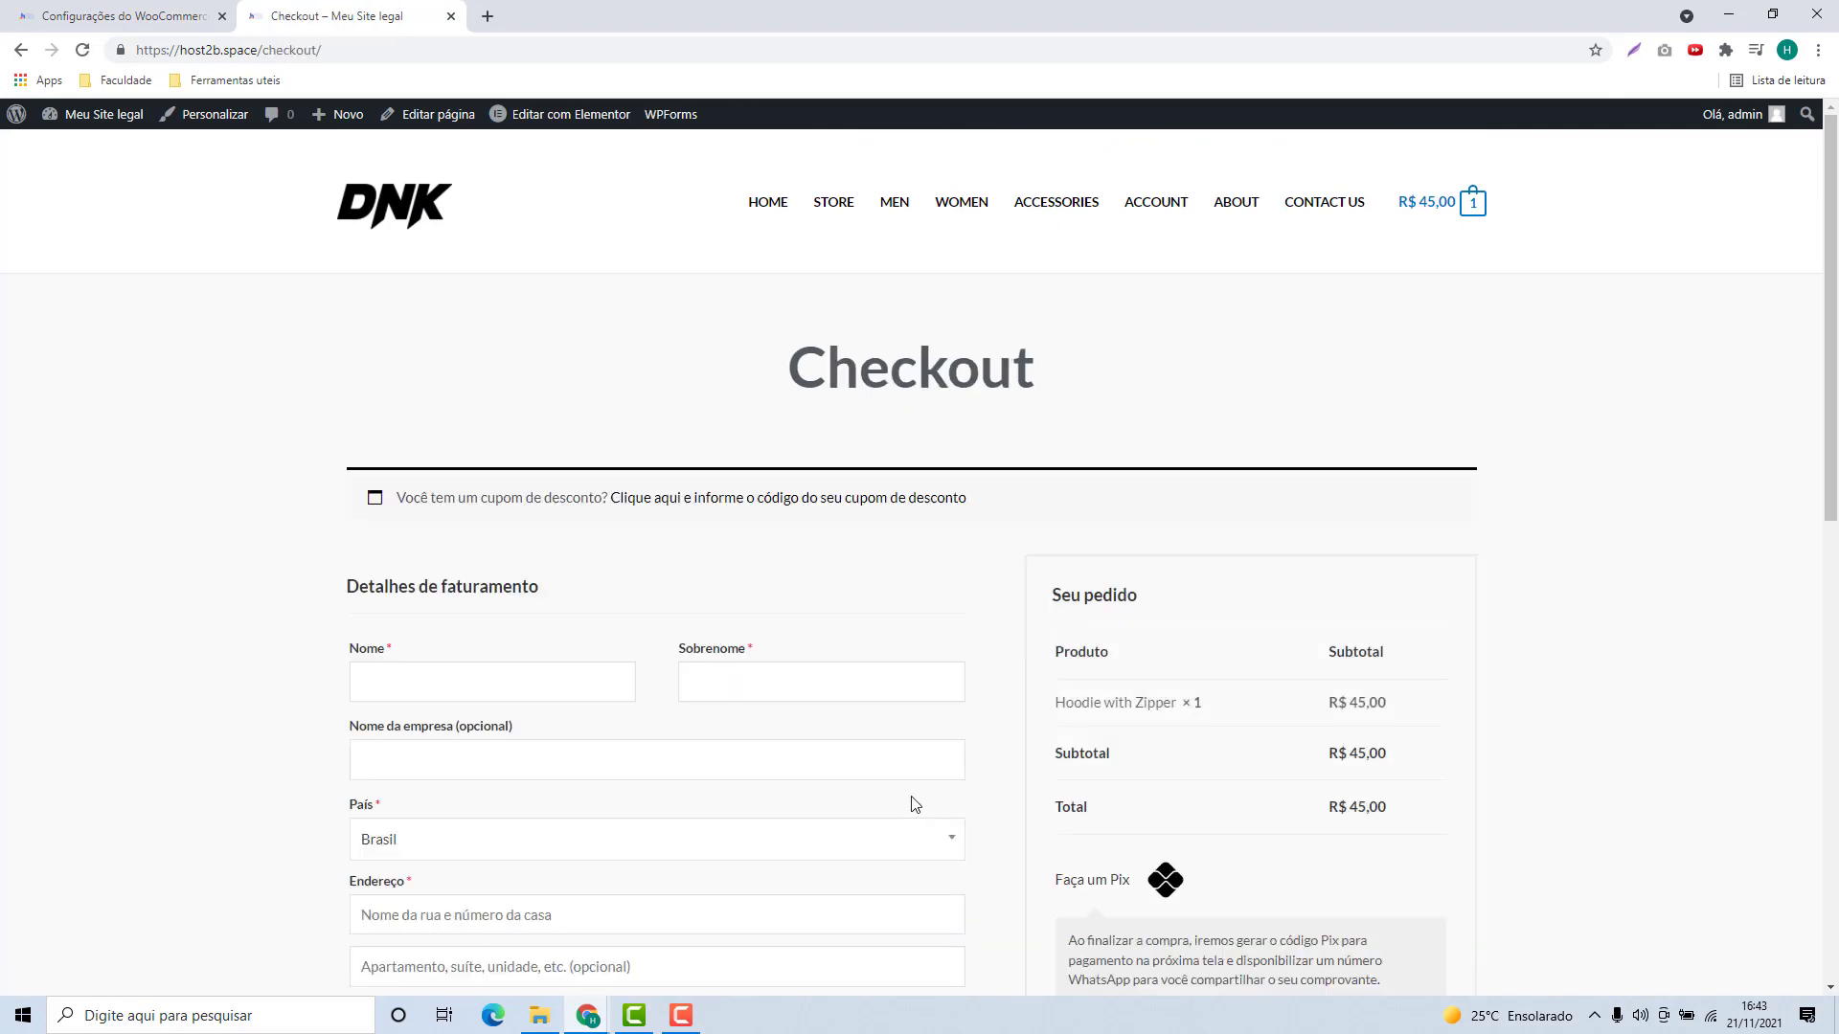
scroll(1013, 767, "down", 2)
scroll(1045, 711, "down", 1)
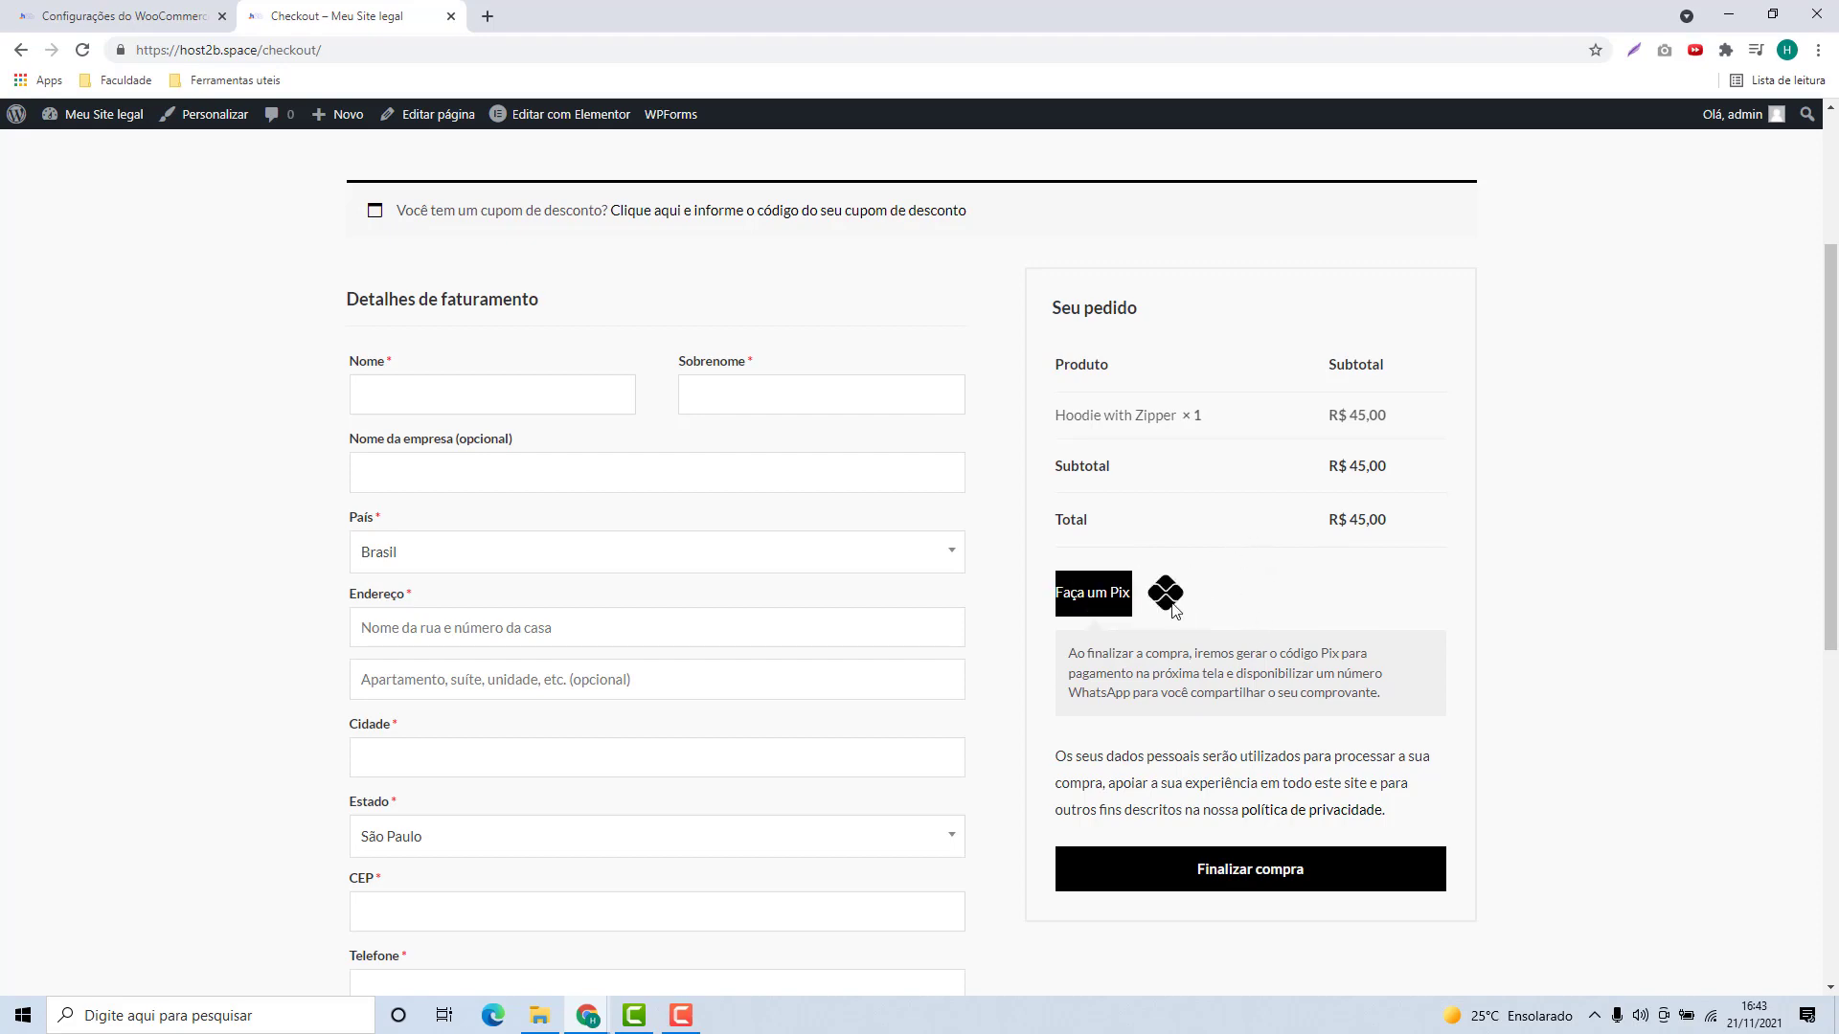
scroll(928, 511, "down", 4)
scroll(433, 399, "up", 2)
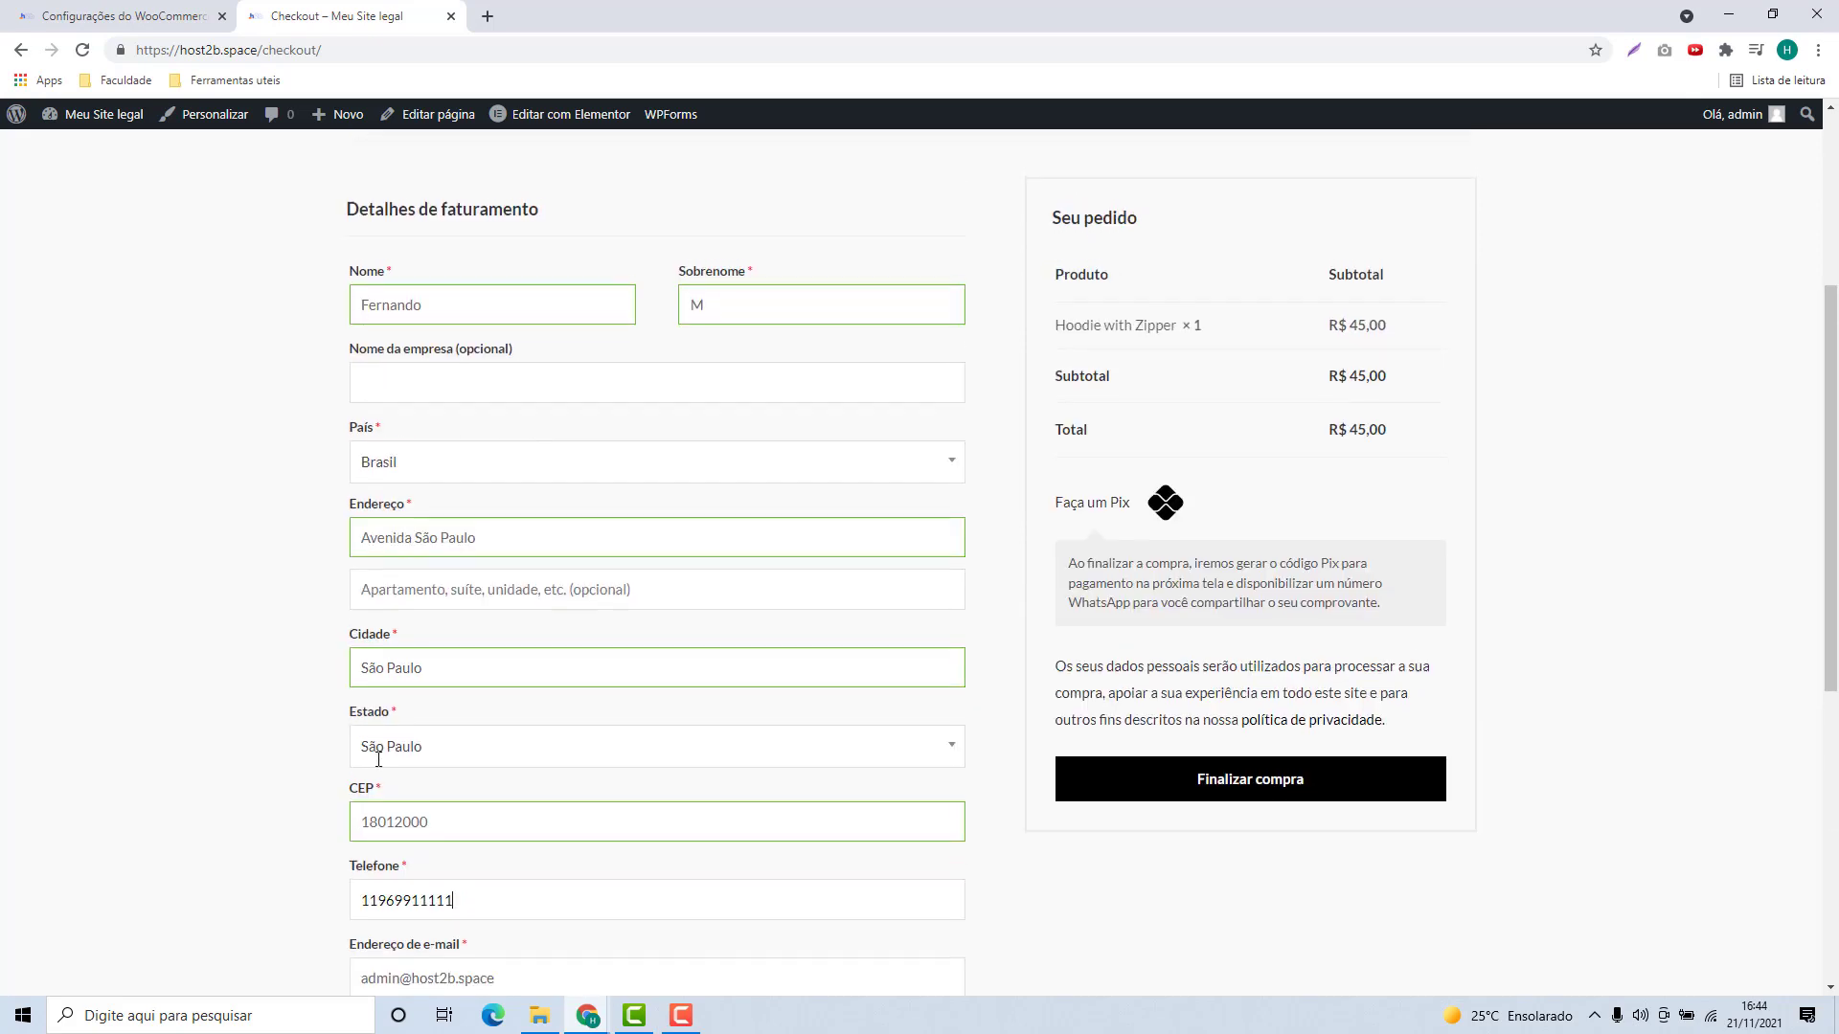
scroll(821, 593, "up", 2)
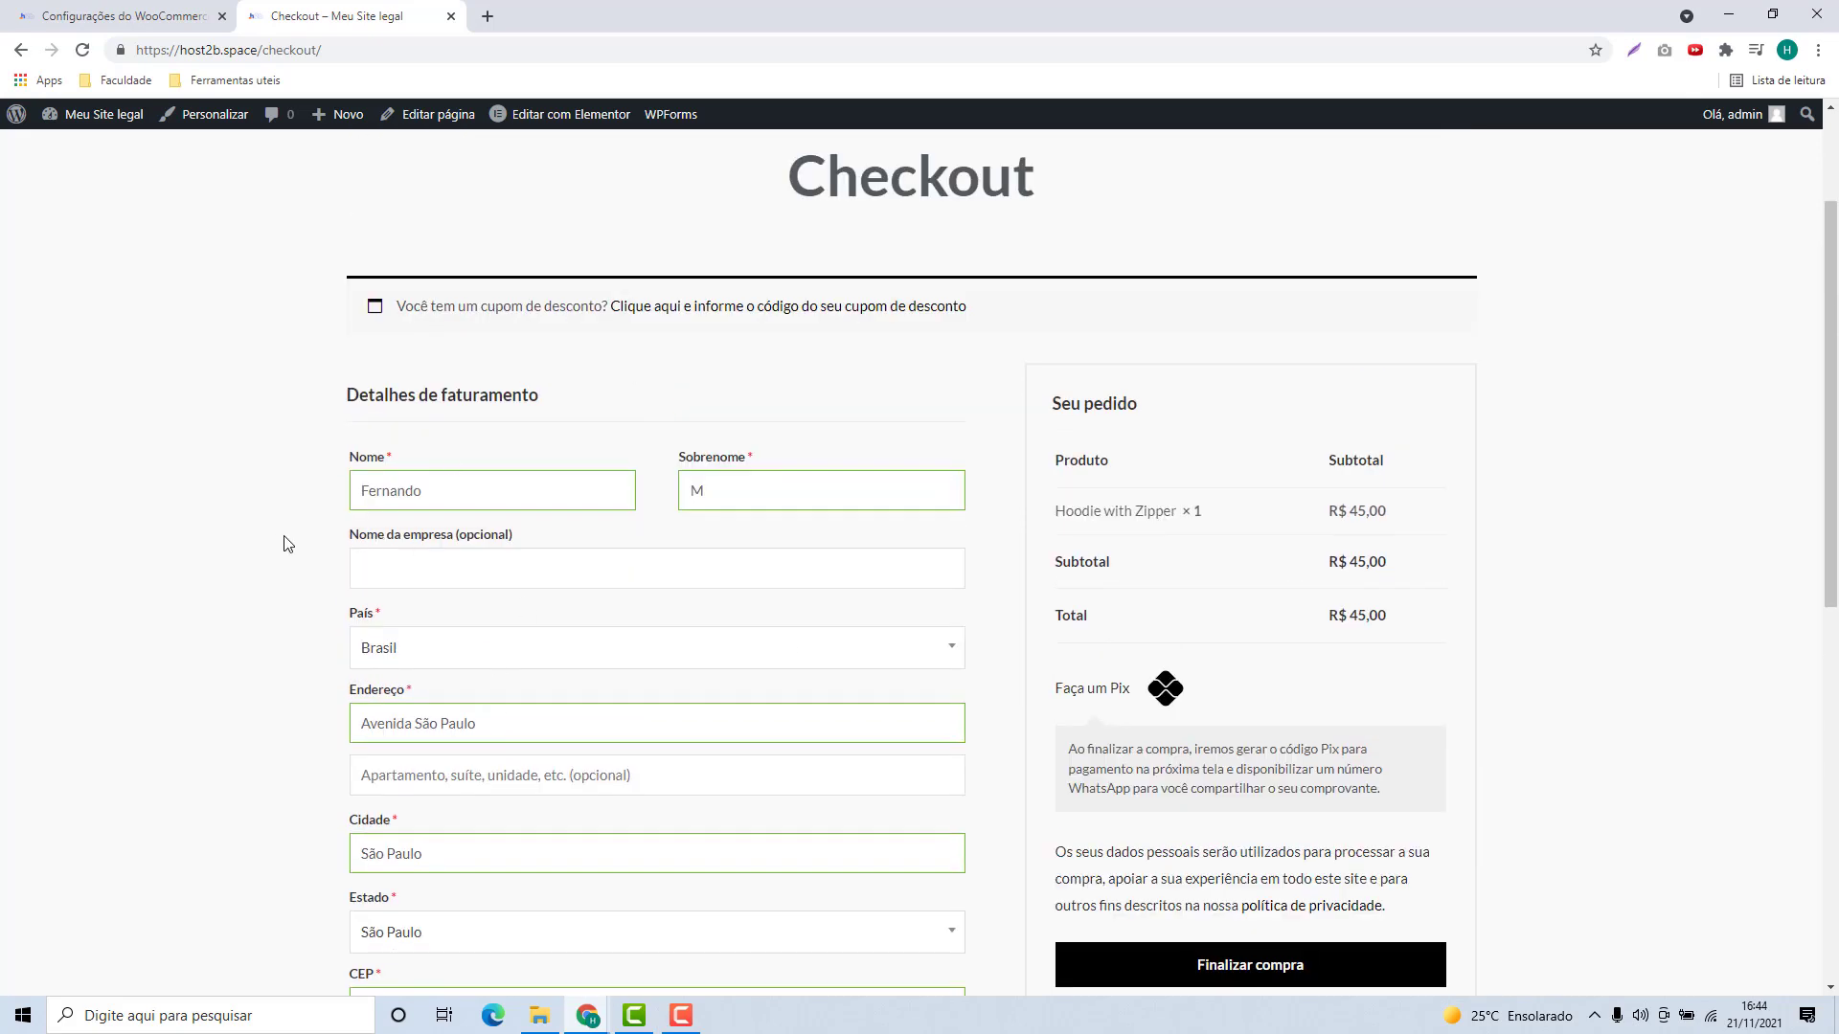
scroll(1376, 546, "down", 1)
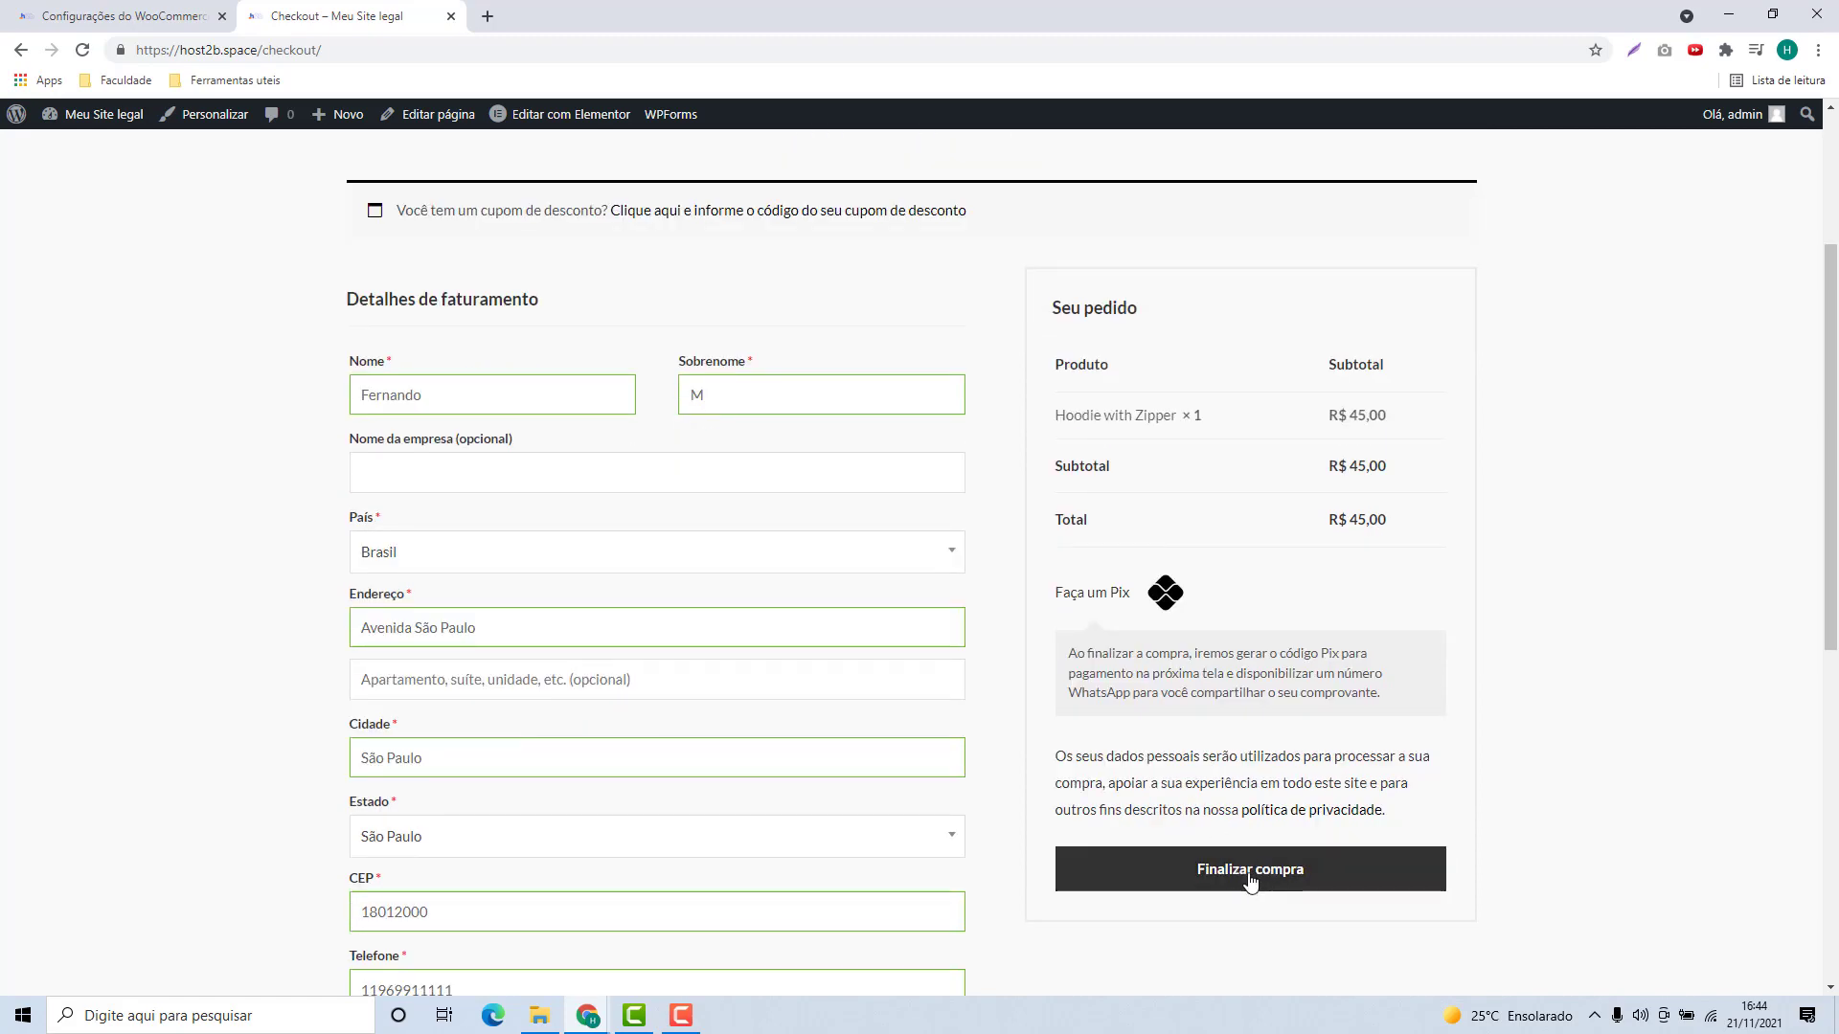
left_click(1250, 879)
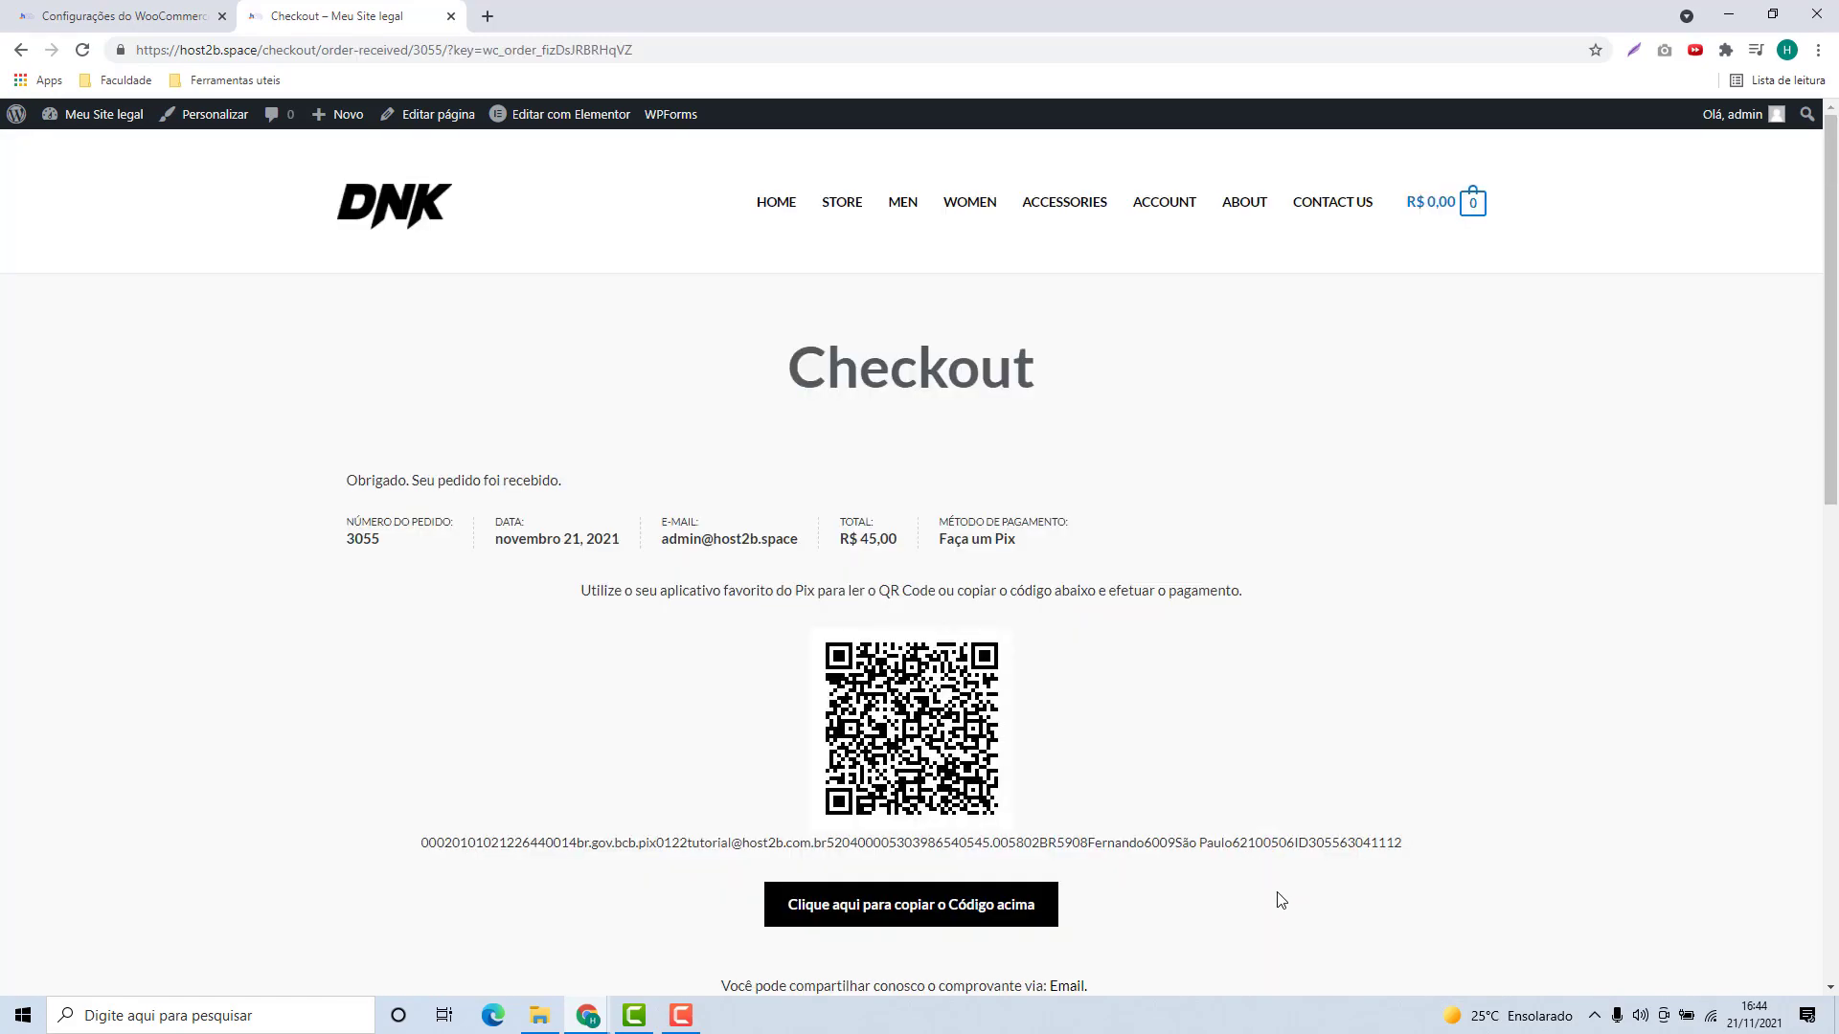
scroll(958, 660, "down", 5)
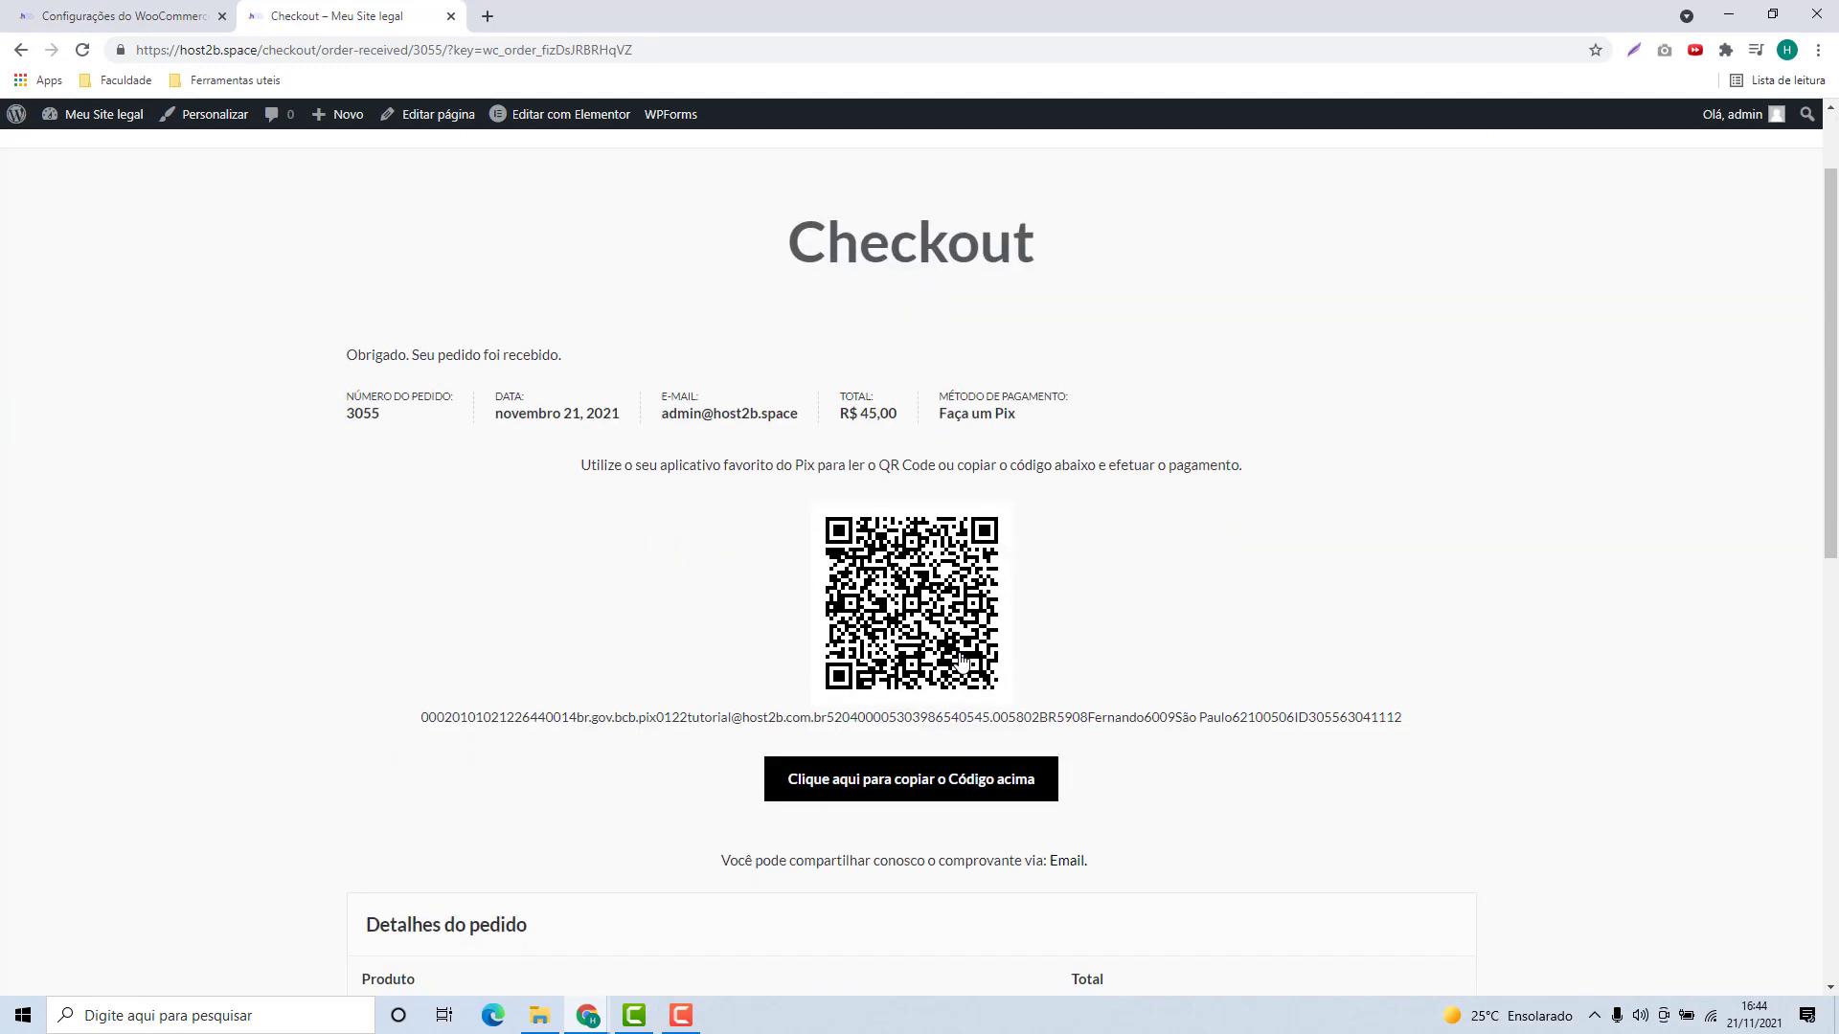
scroll(967, 670, "up", 4)
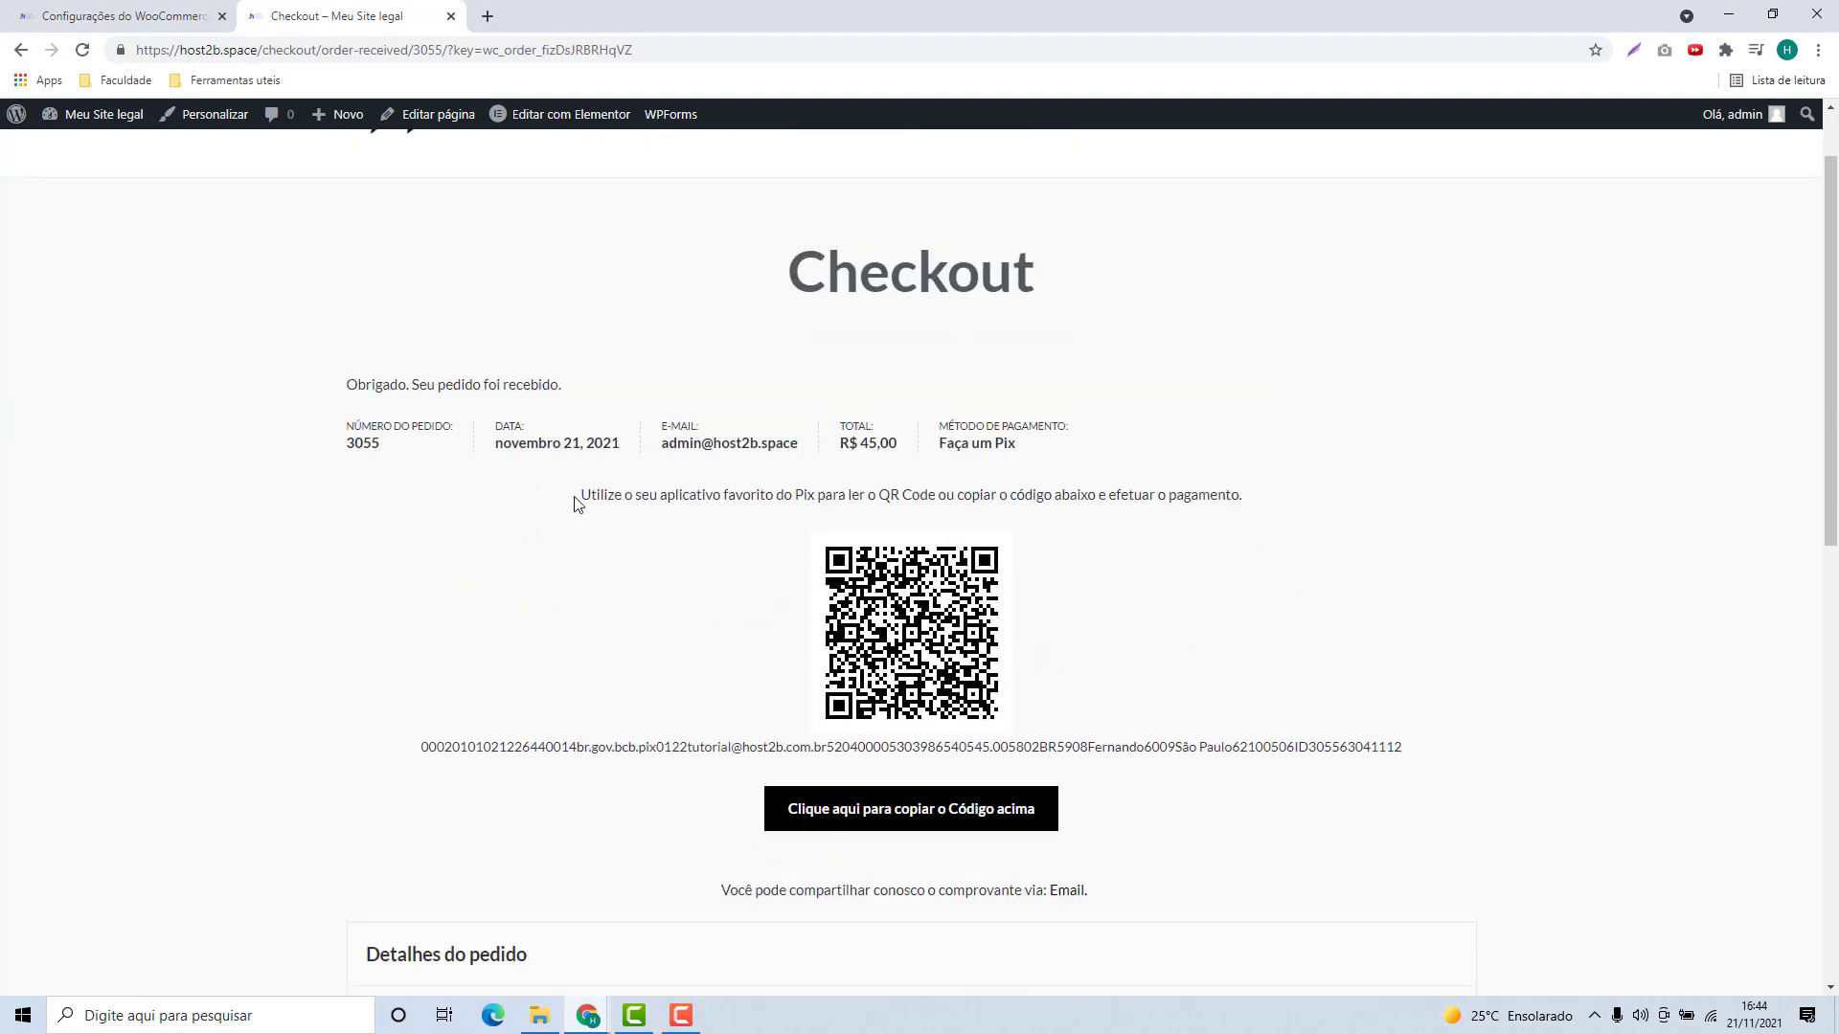
left_click_drag(578, 502, 946, 496)
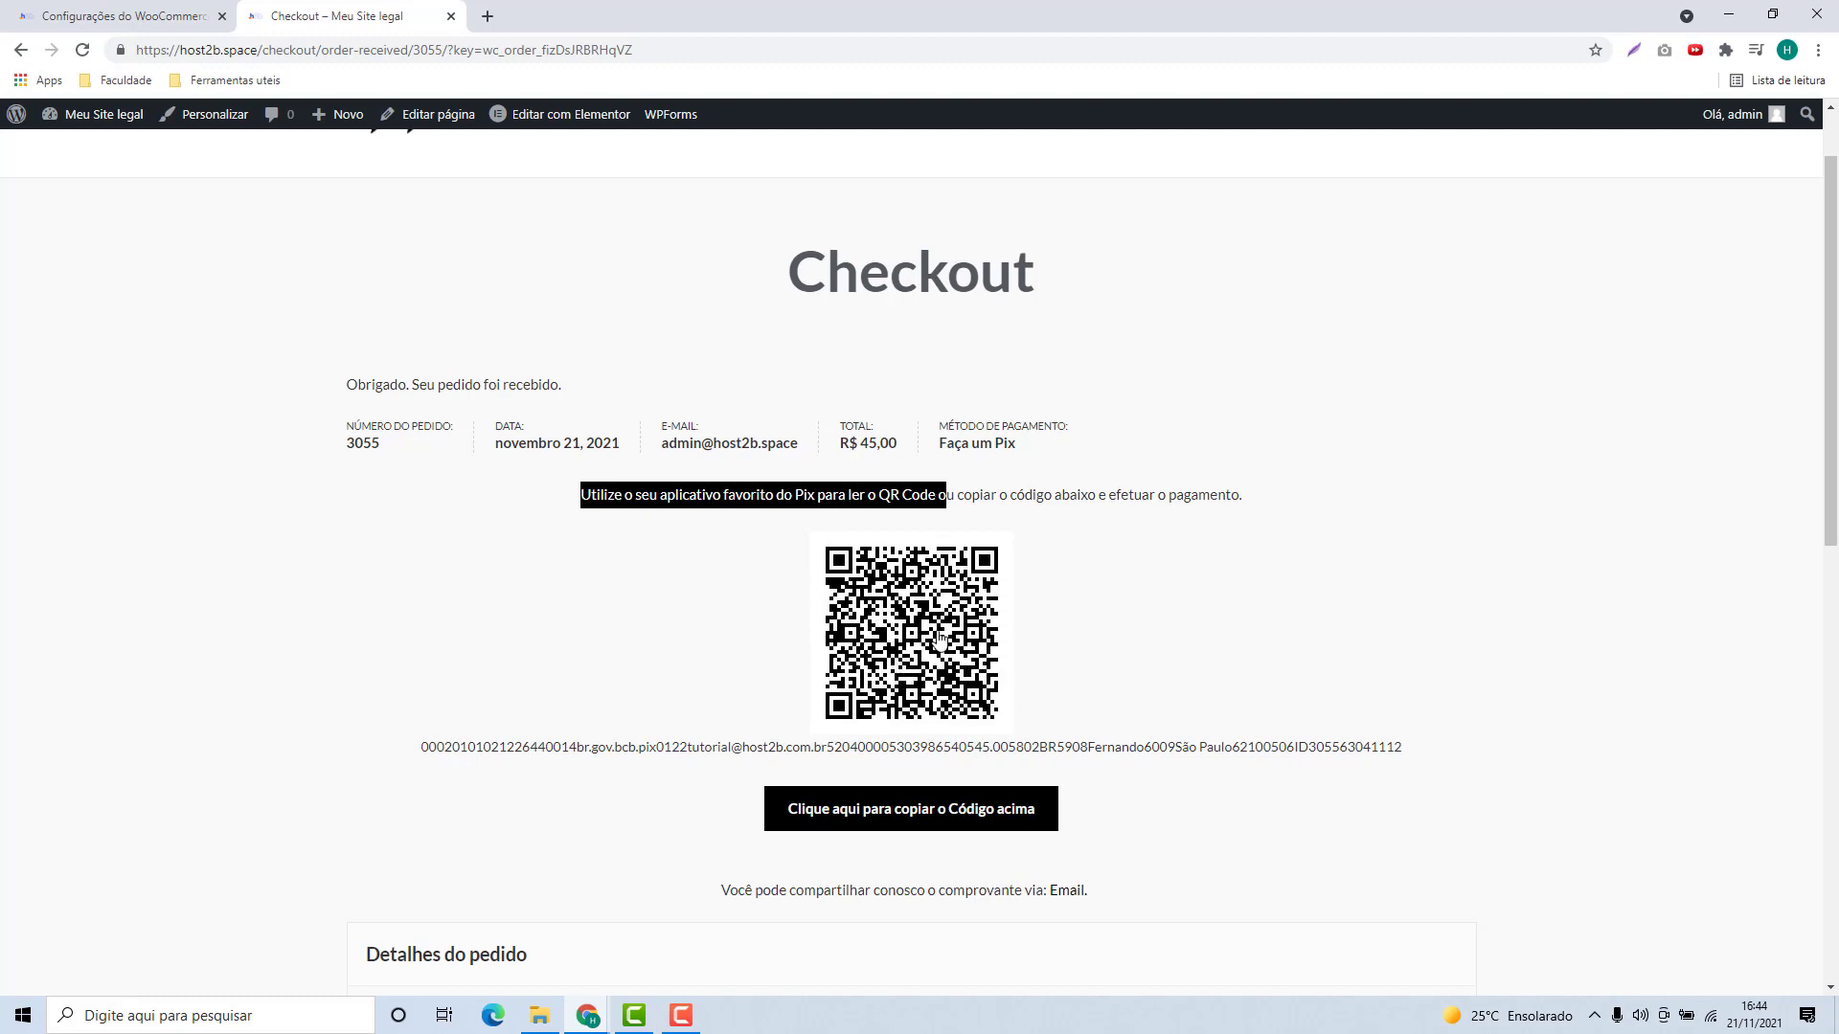
scroll(515, 640, "down", 1)
left_click_drag(424, 651, 1401, 654)
double_click(1242, 661)
triple_click(1242, 651)
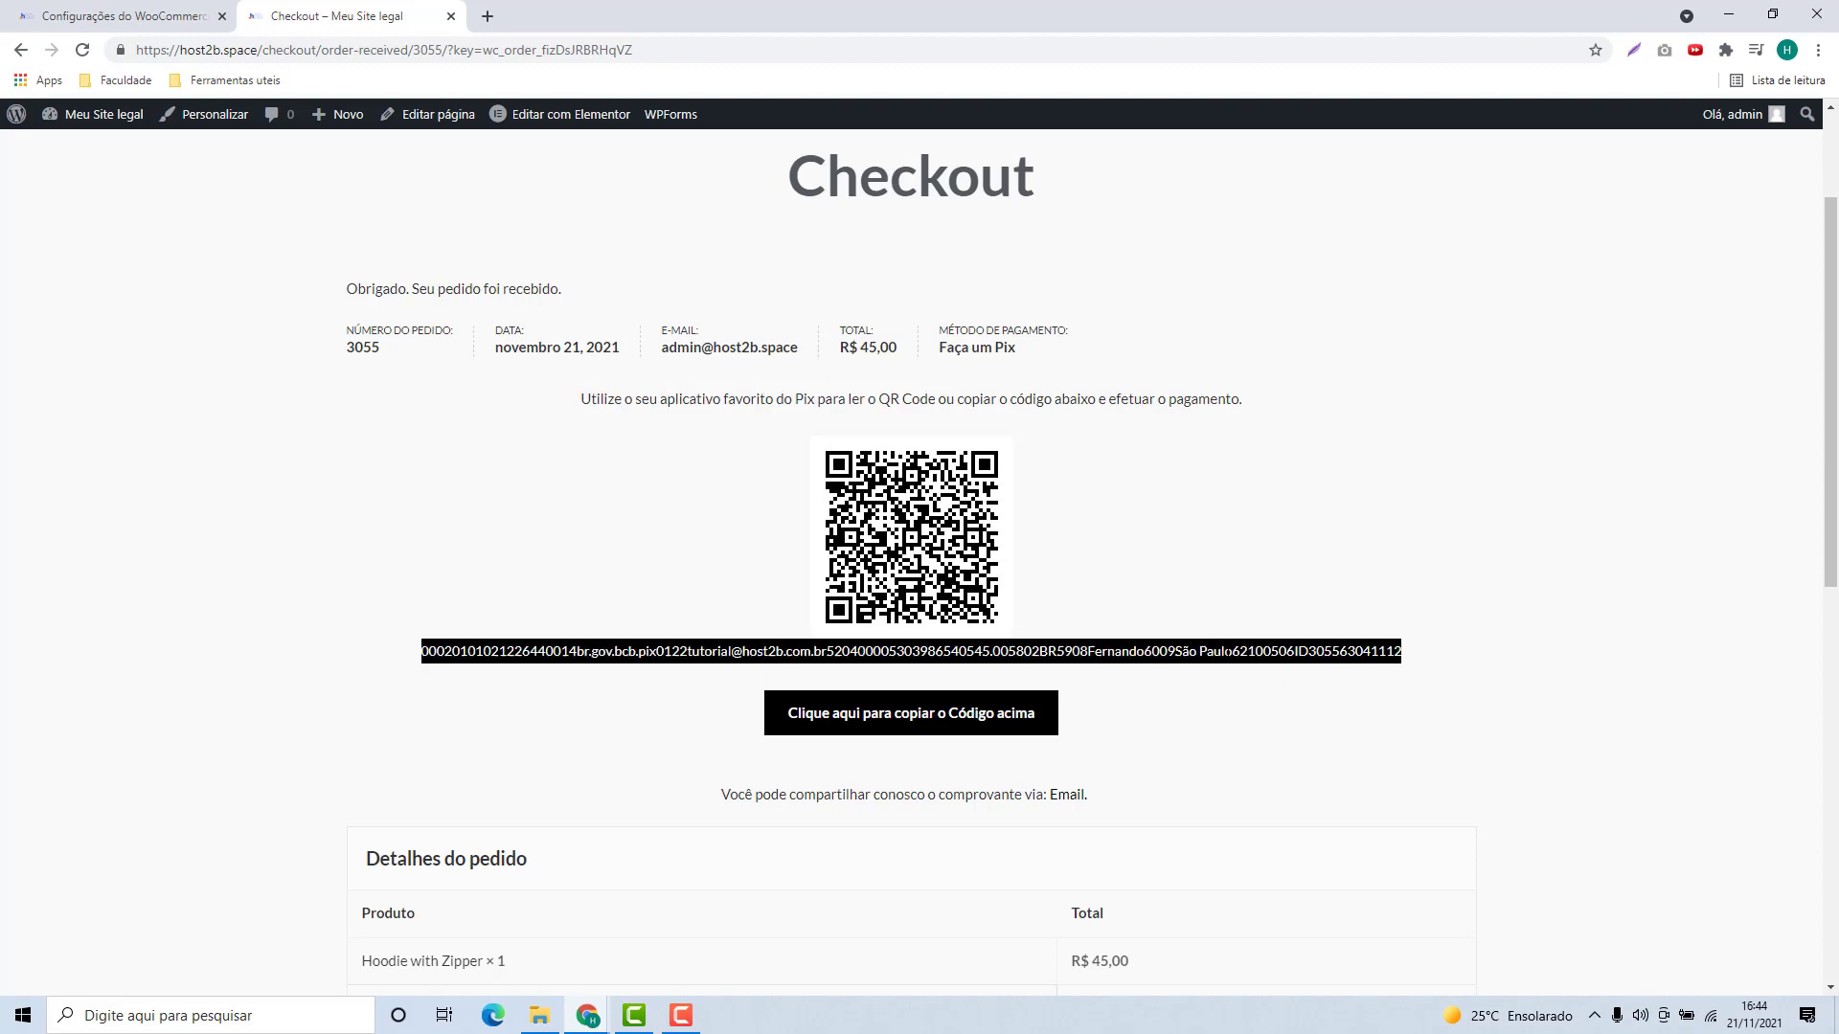
scroll(1060, 651, "down", 1)
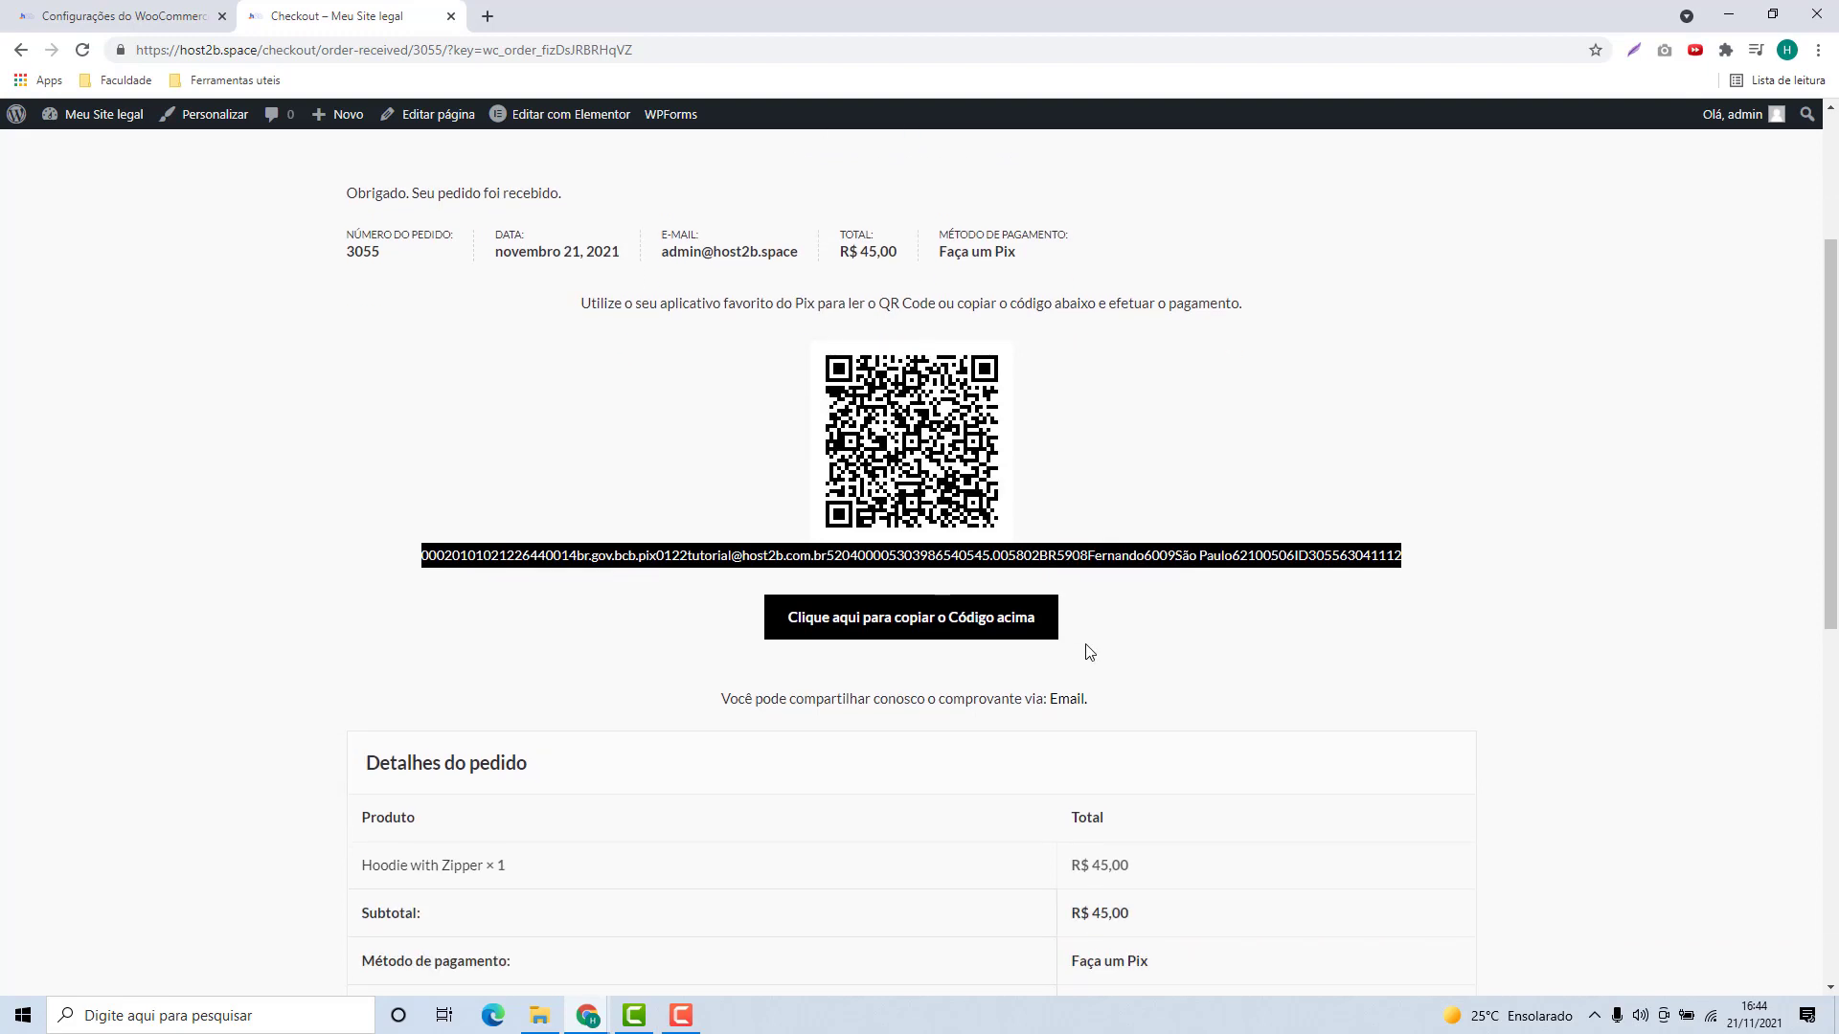
scroll(888, 556, "down", 1)
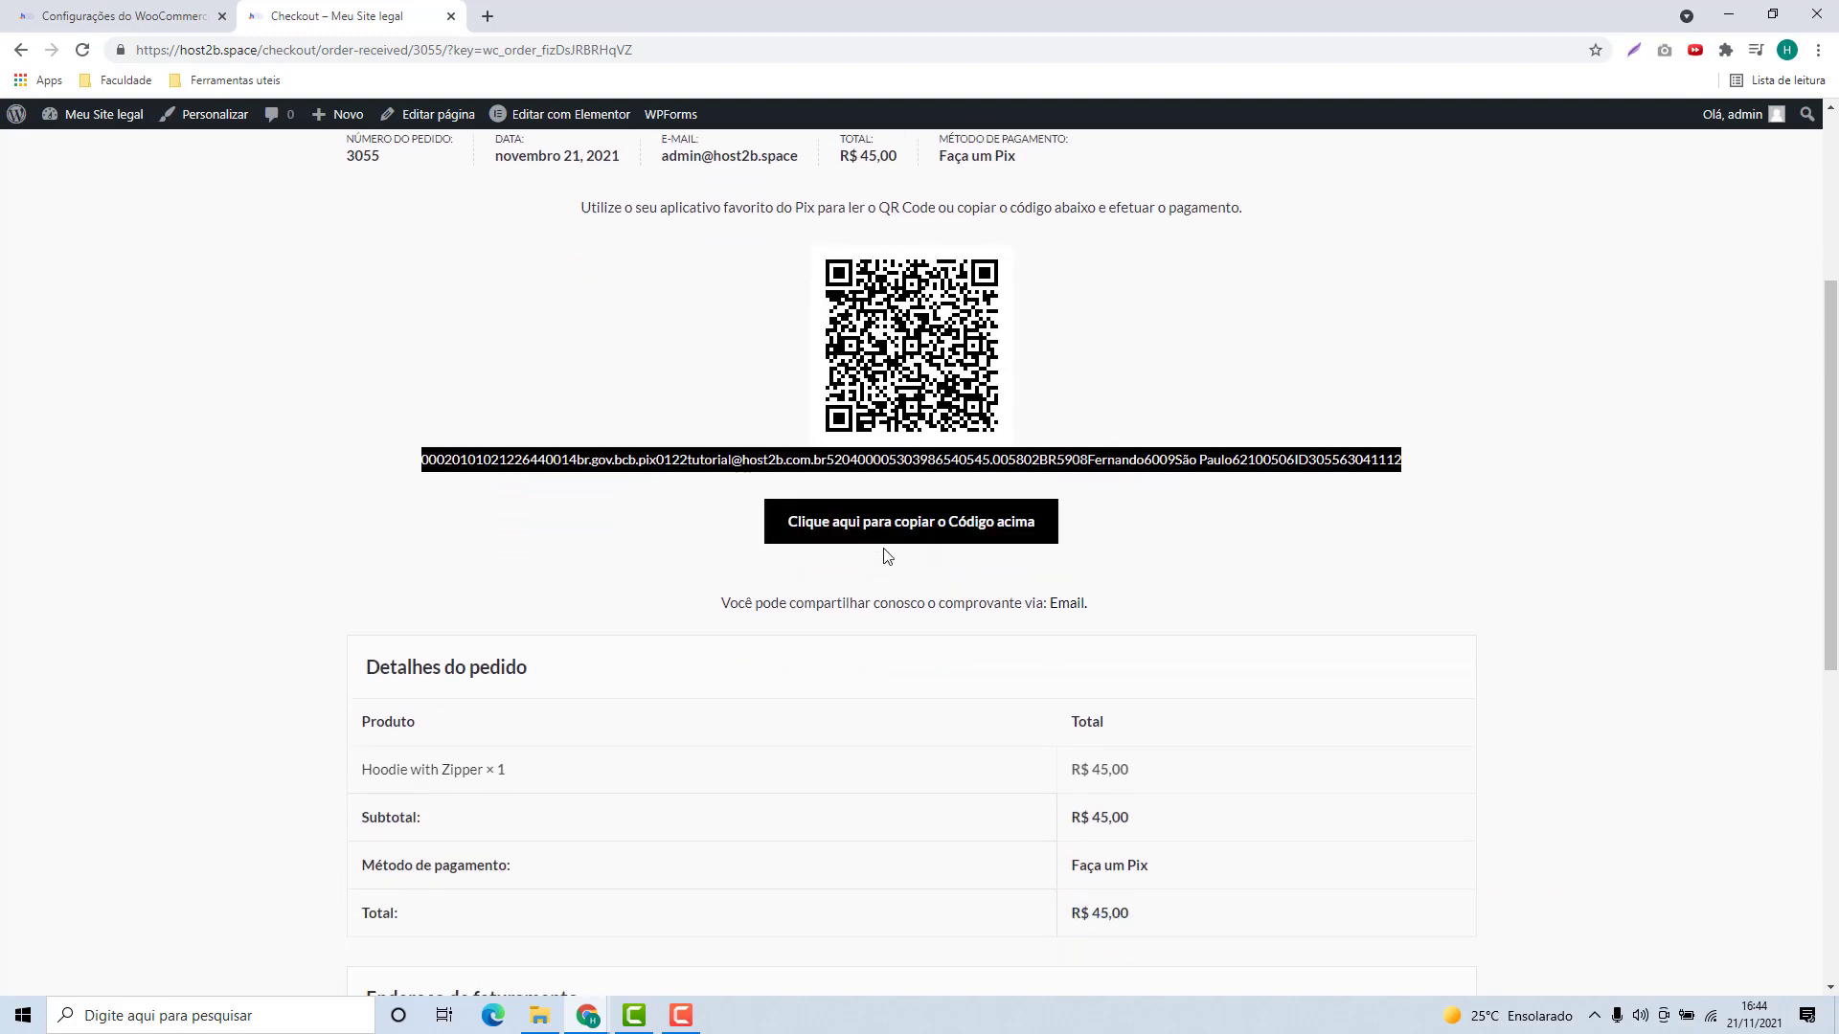
left_click_drag(721, 610, 955, 609)
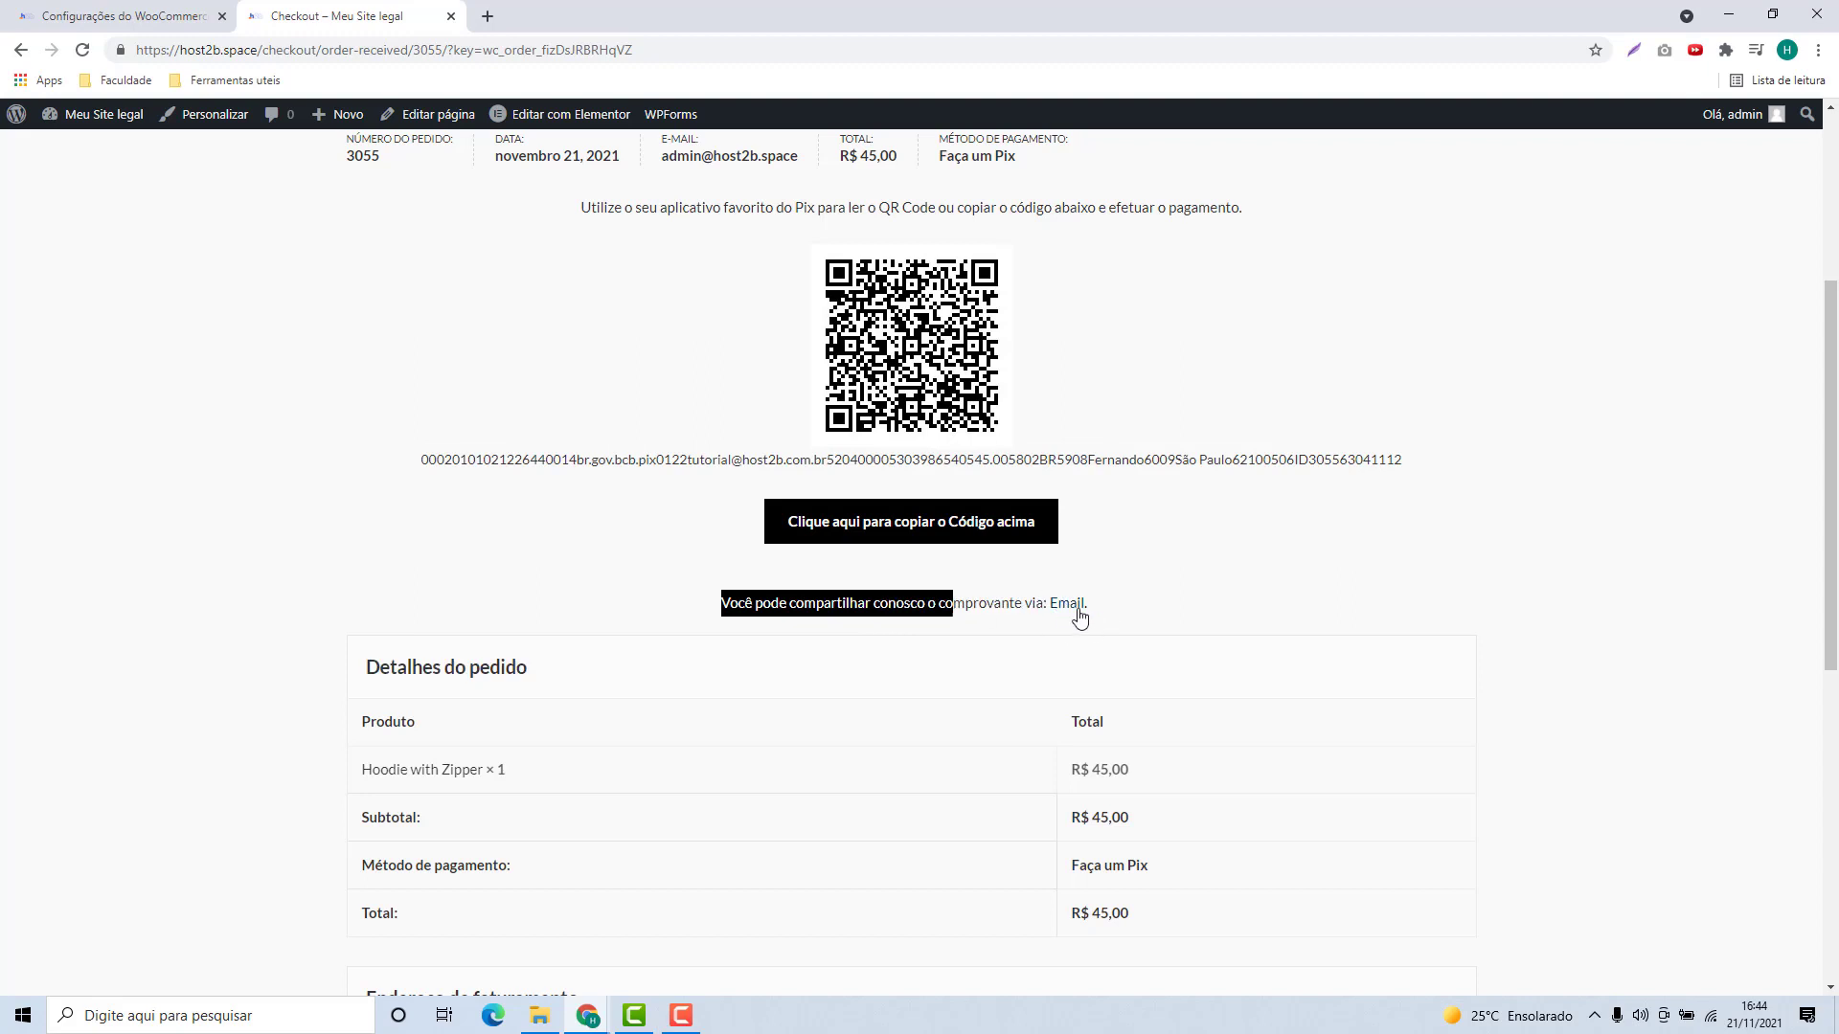
scroll(567, 618, "down", 2)
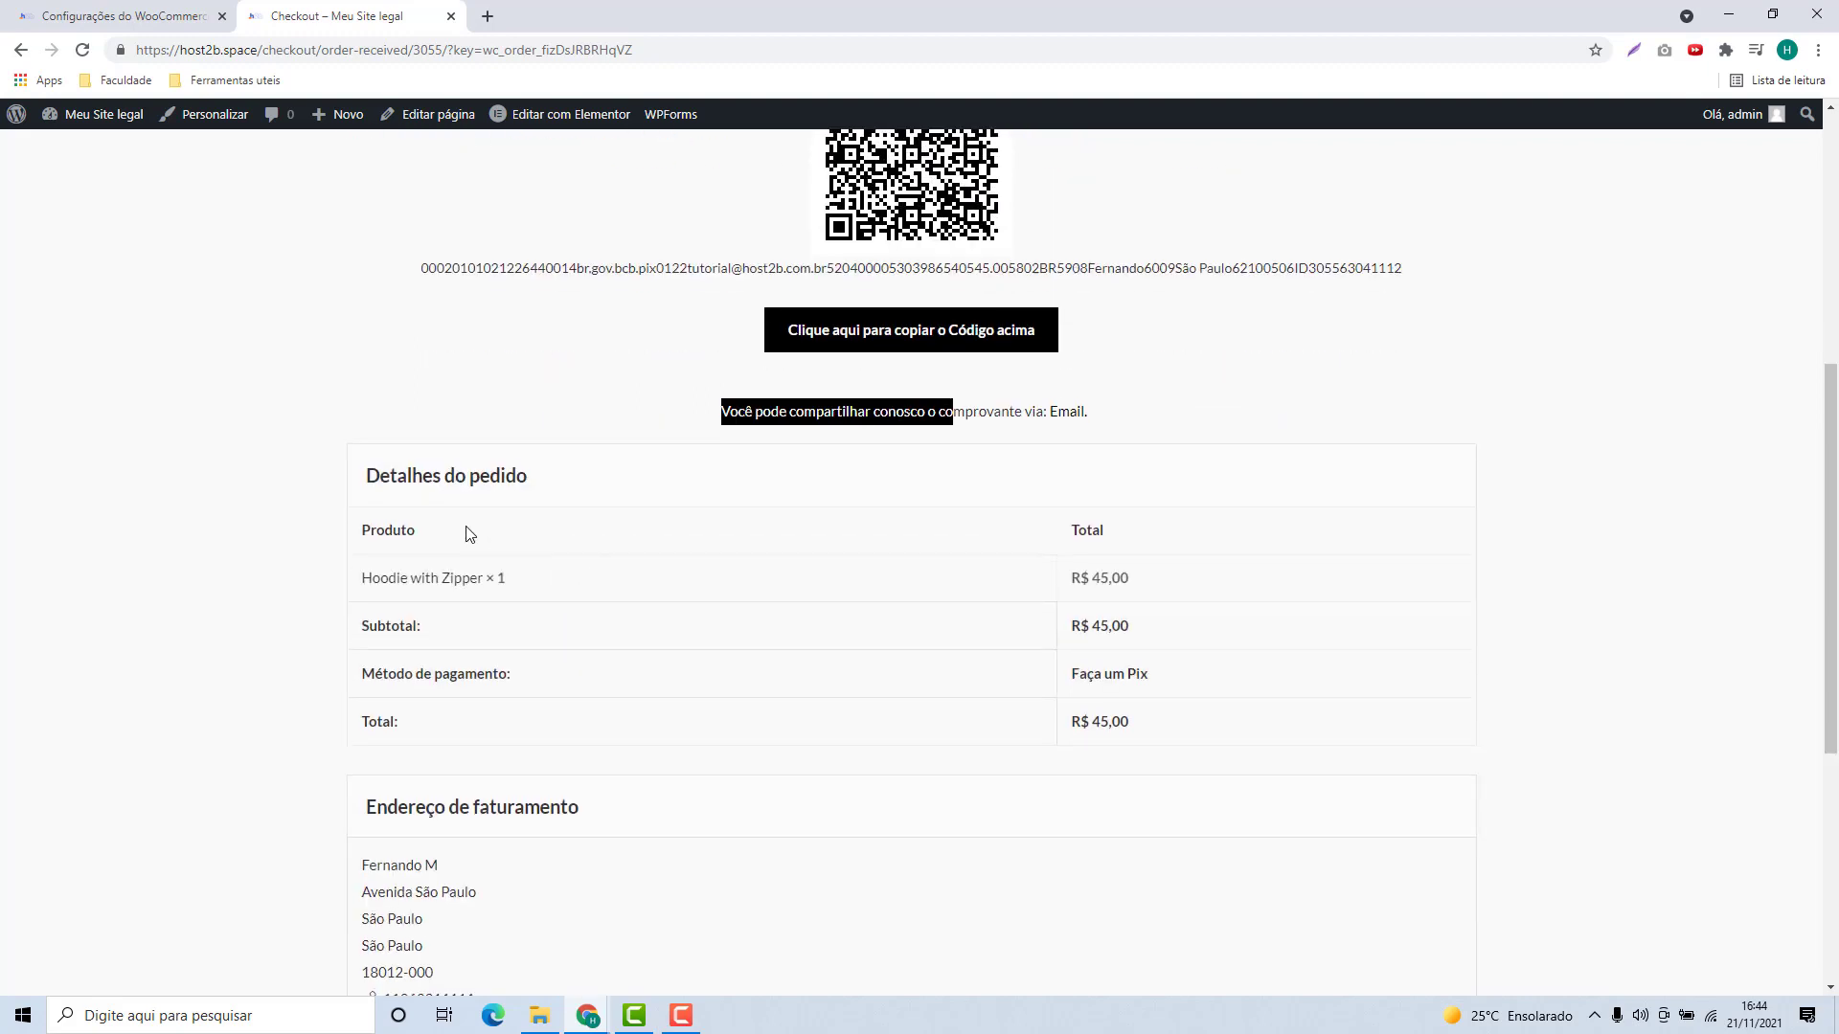
left_click_drag(379, 473, 529, 476)
scroll(517, 513, "down", 1)
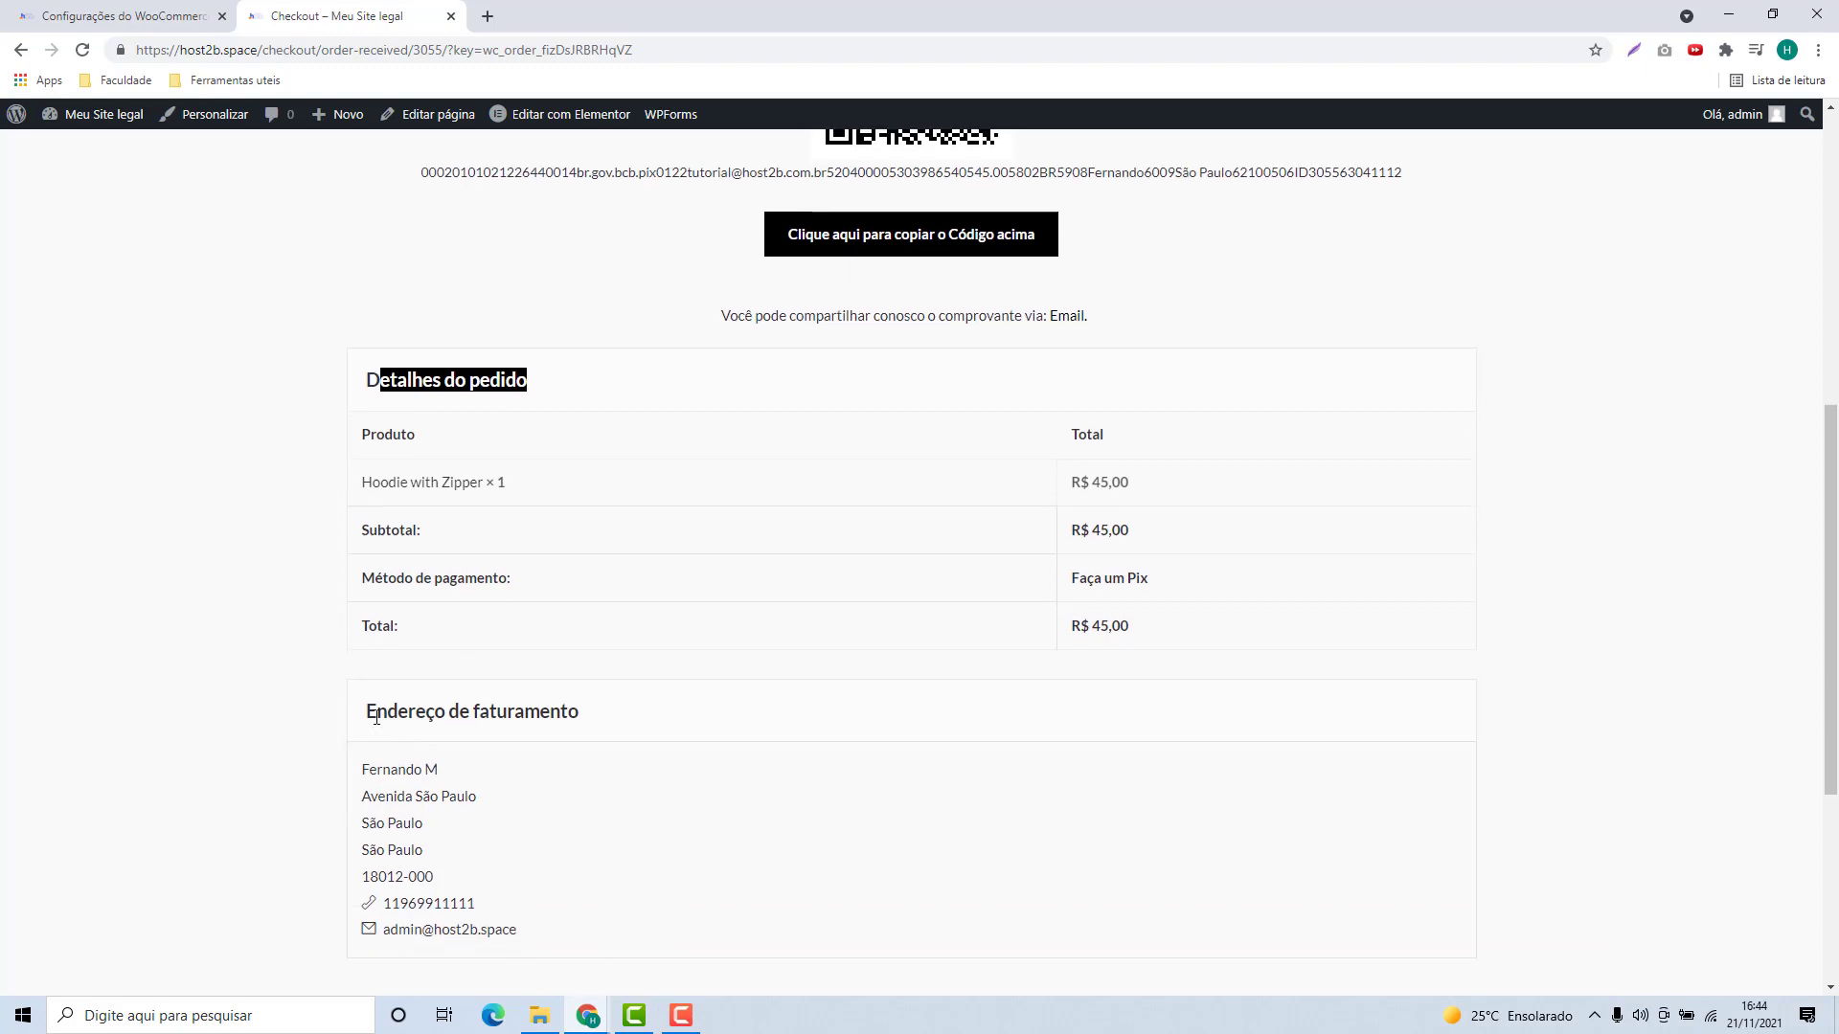
left_click_drag(376, 713, 587, 714)
scroll(587, 709, "down", 3)
scroll(898, 792, "down", 1)
scroll(935, 767, "up", 10)
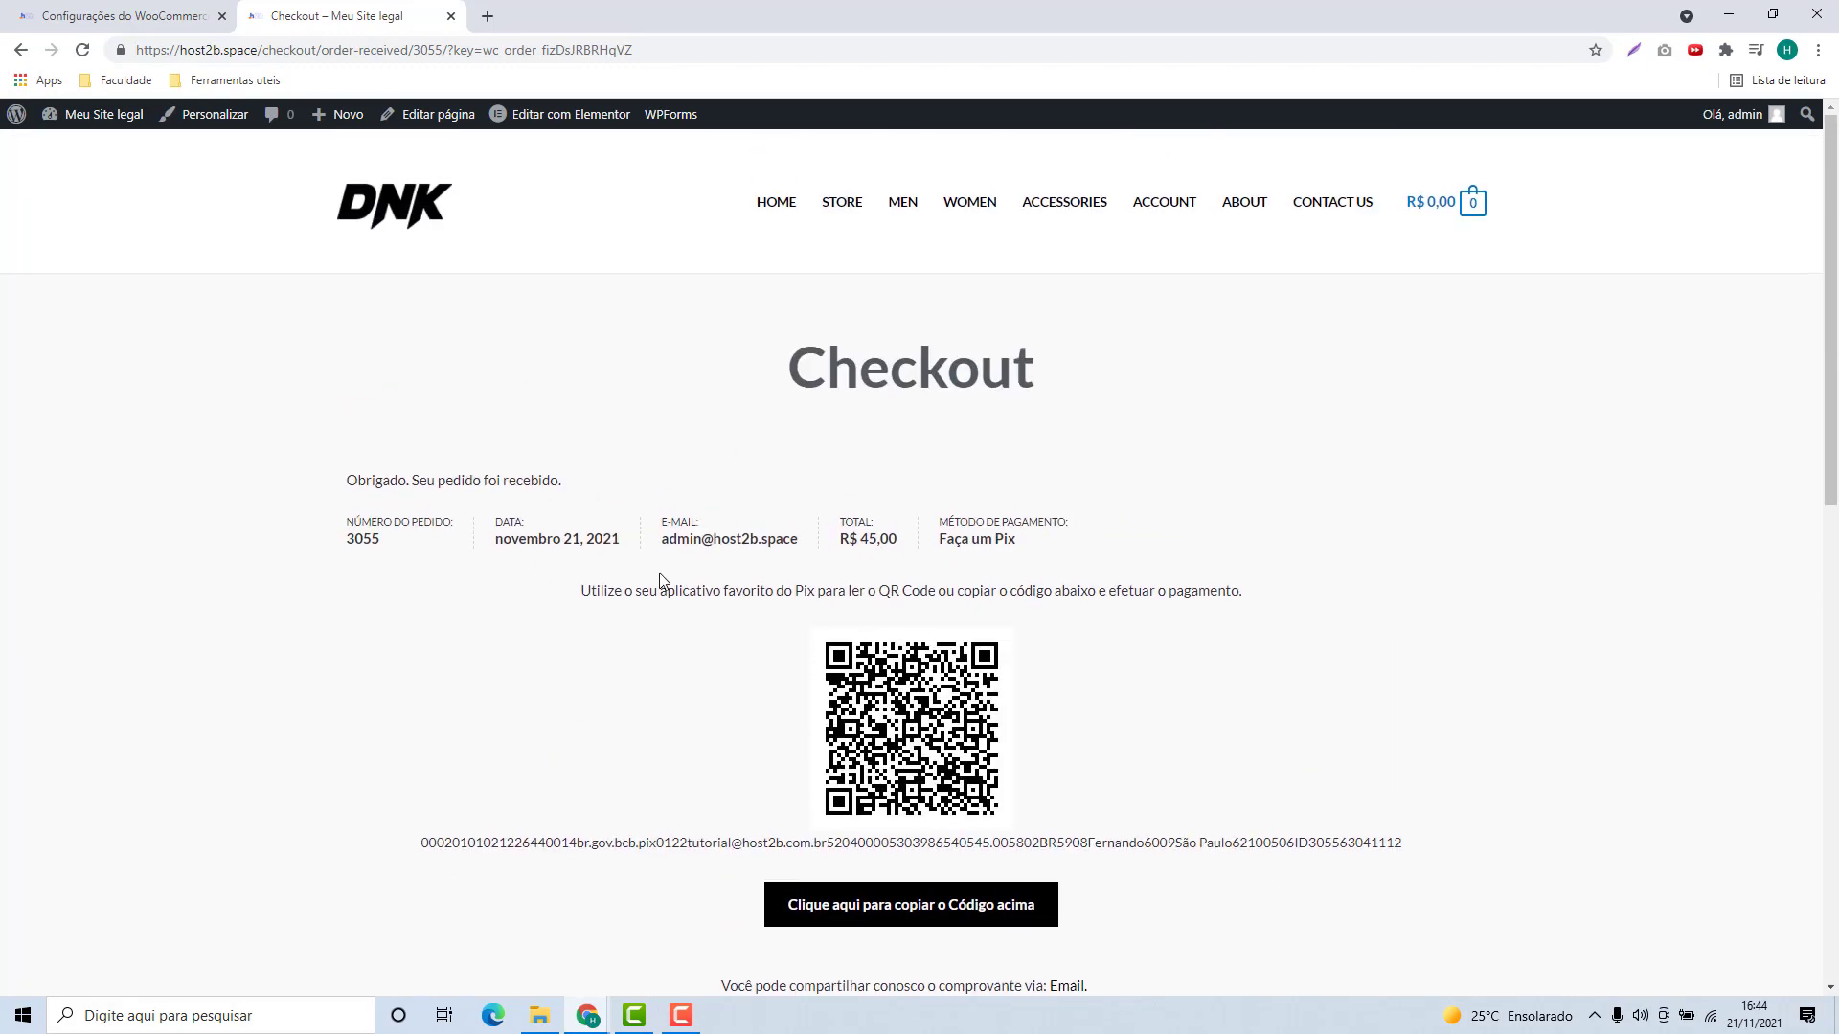
scroll(1057, 734, "down", 2)
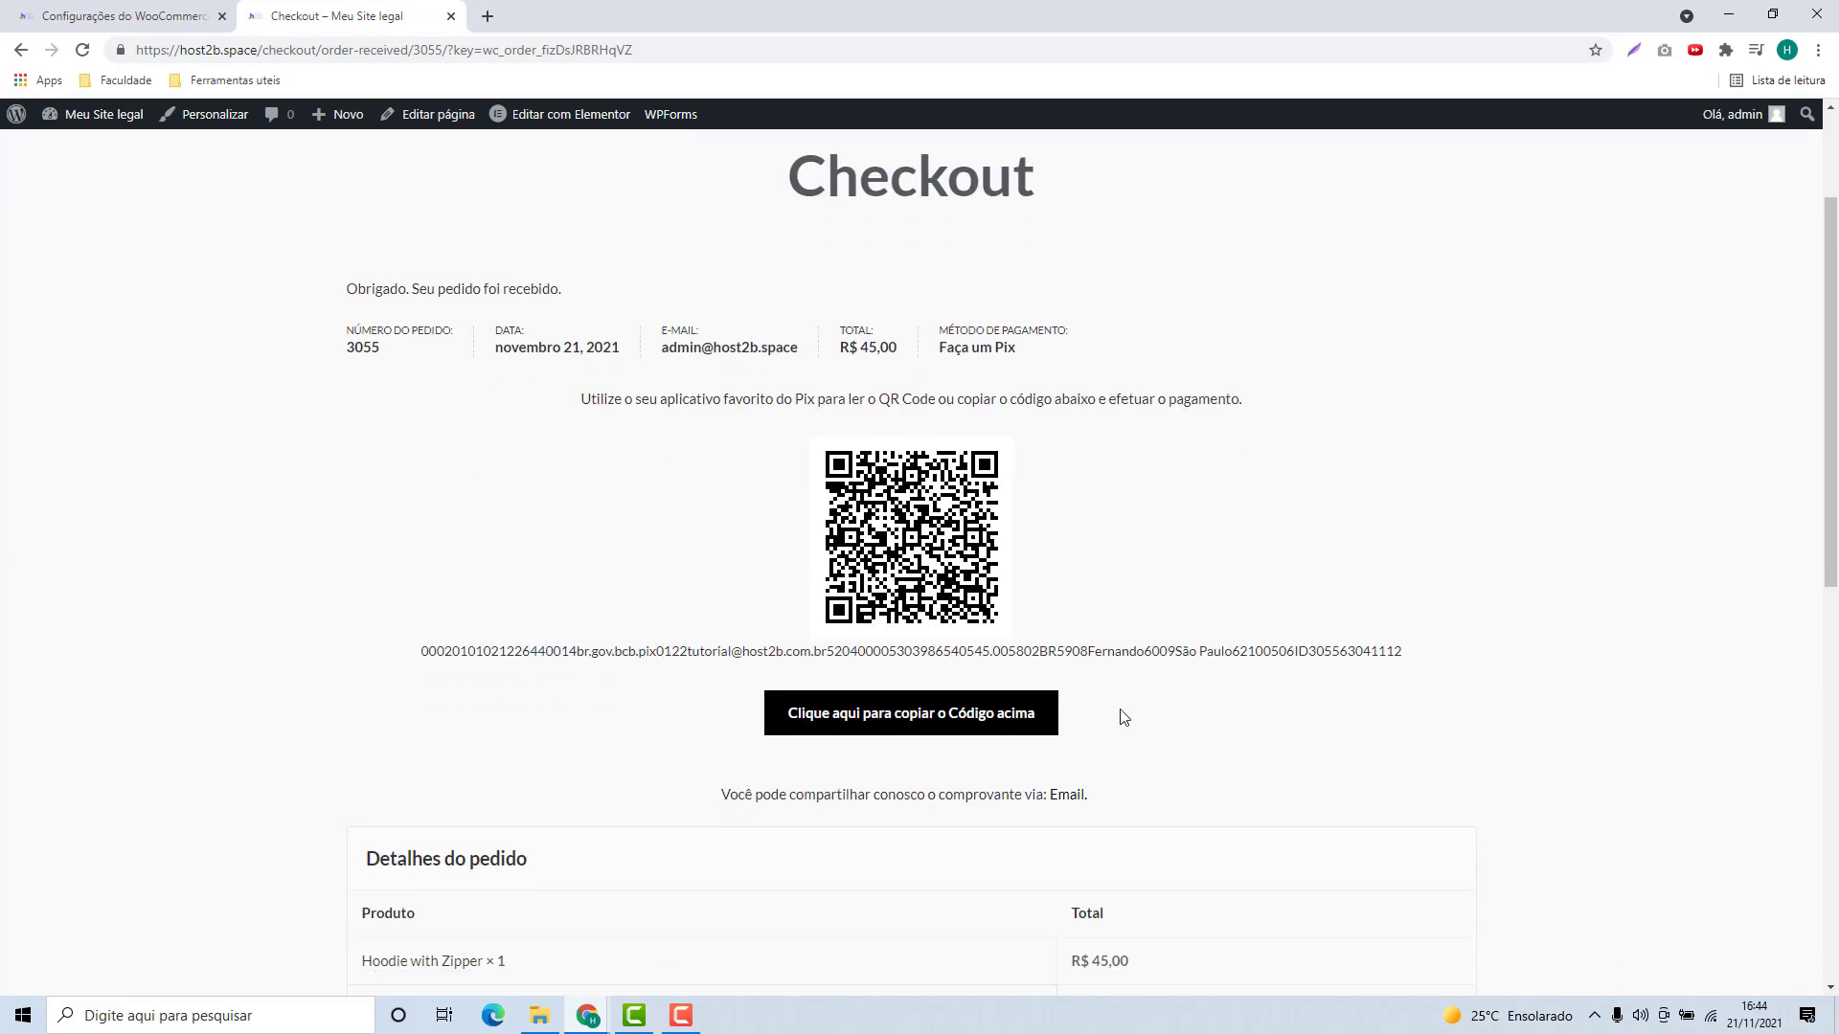
scroll(1259, 717, "up", 2)
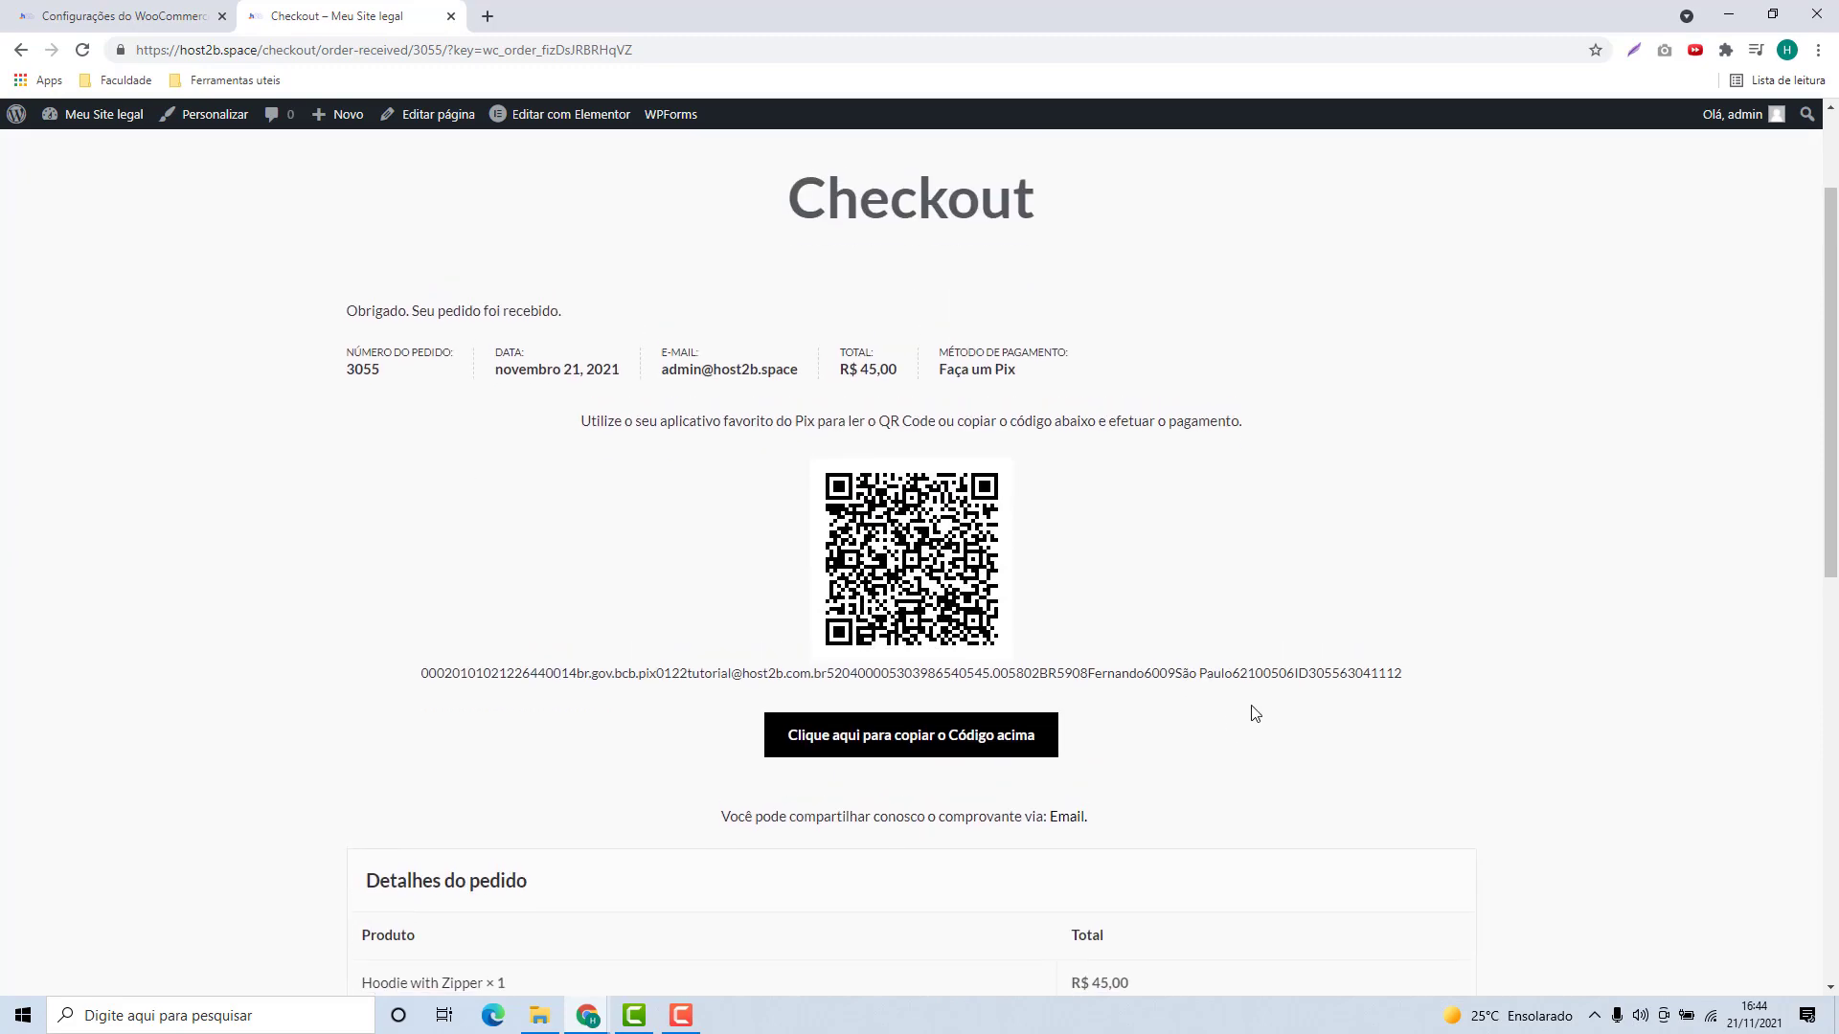